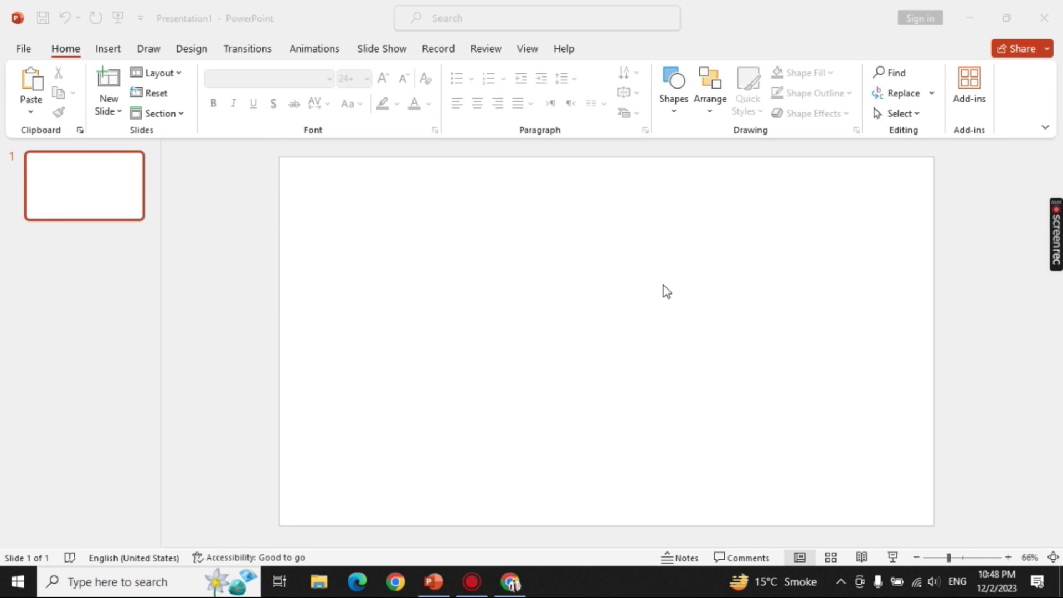
# Step: Draw a Frame shape from the Shapes gallery on the slide
pyautogui.click(108, 48)
pyautogui.click(263, 103)
pyautogui.click(320, 321)
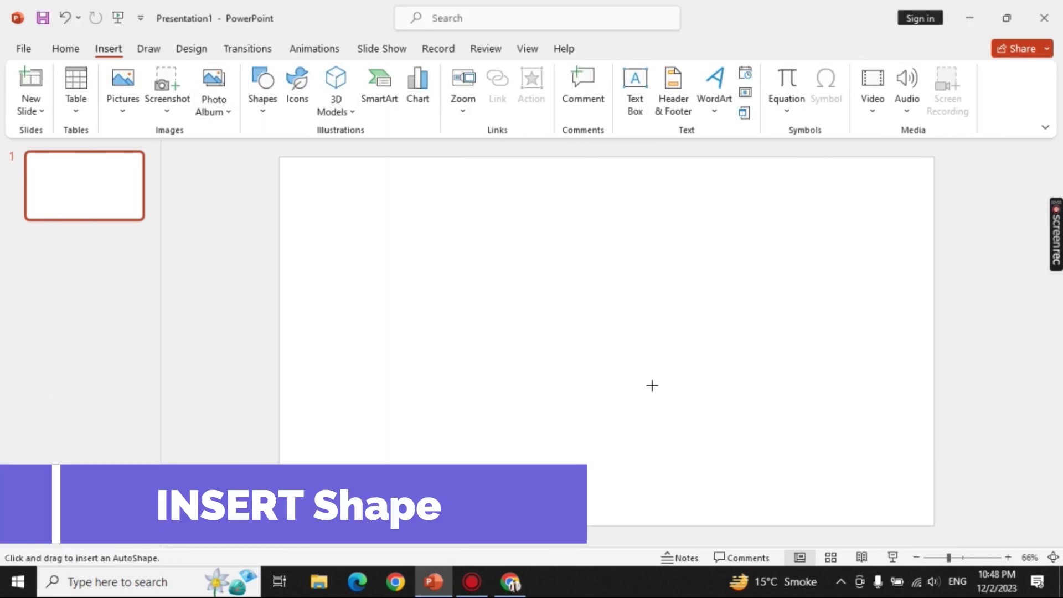
pyautogui.moveTo(597, 356); pyautogui.dragTo(753, 465)
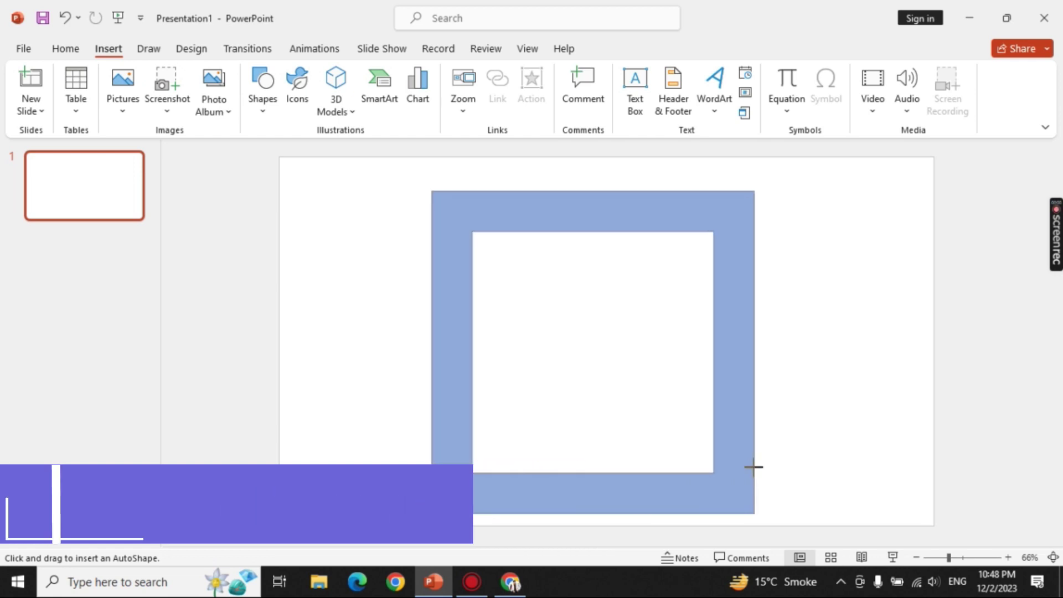
# Step: Size the frame to 6.6" by 6.6", centre it on the slide, and thin its border
pyautogui.moveTo(743, 337); pyautogui.dragTo(750, 326)
pyautogui.click(1018, 76)
pyautogui.click(1017, 101)
pyautogui.moveTo(763, 271); pyautogui.dragTo(763, 271)
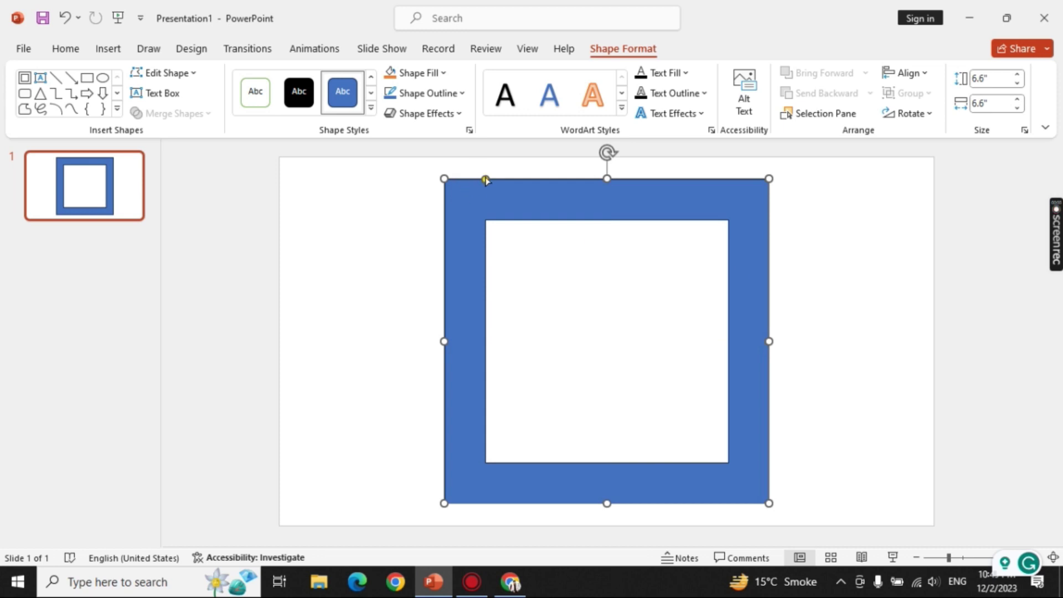
pyautogui.moveTo(486, 178); pyautogui.dragTo(476, 179)
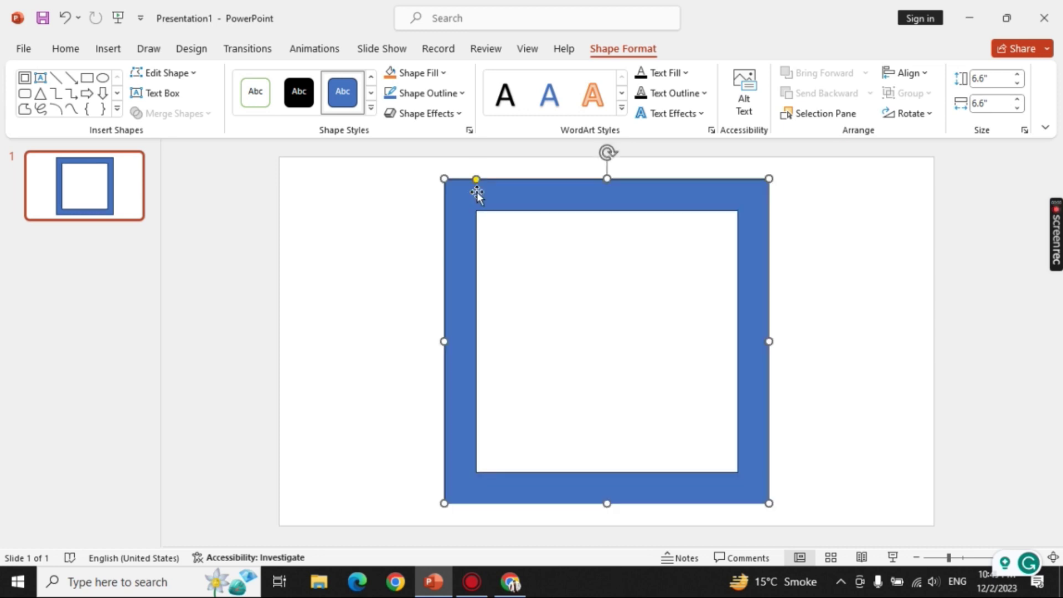
# Step: Duplicate the frame, align the copy over the original, and rotate it to 10°
pyautogui.hotkey('ctrl', 'd')
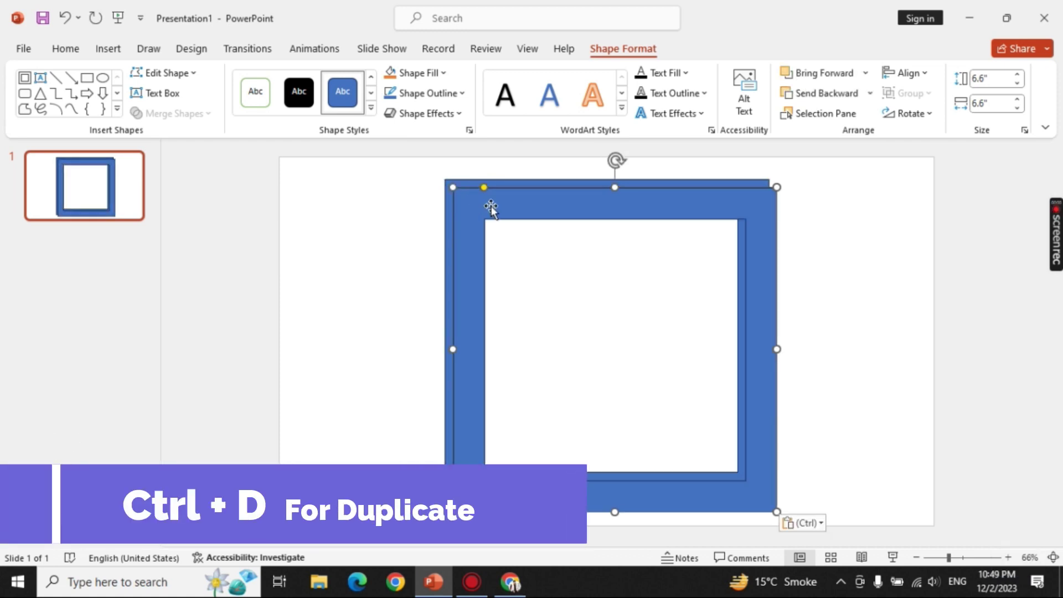
pyautogui.moveTo(489, 206); pyautogui.dragTo(483, 198)
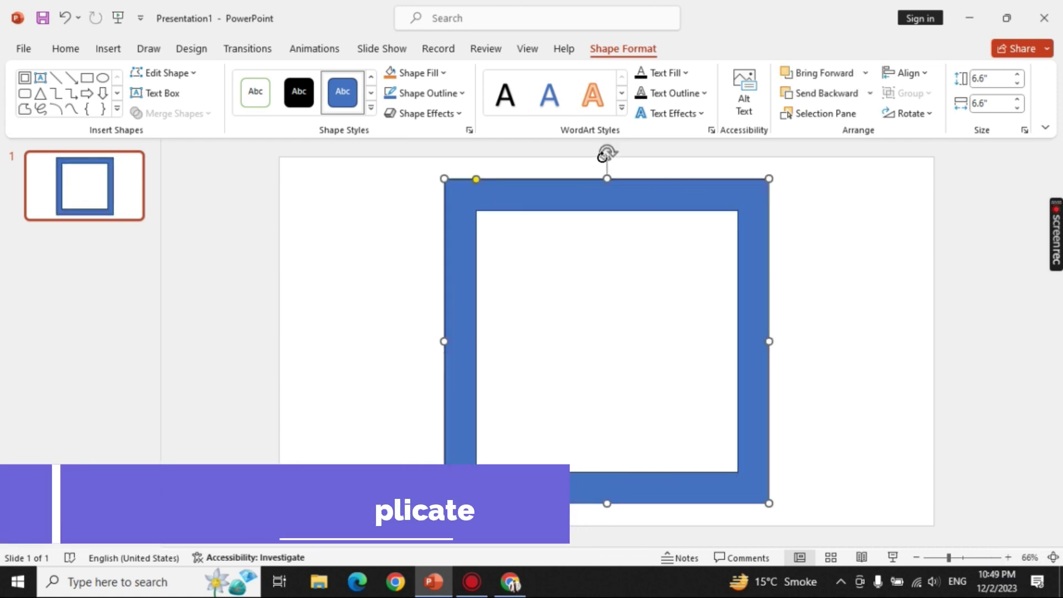
pyautogui.click(907, 114)
pyautogui.click(941, 221)
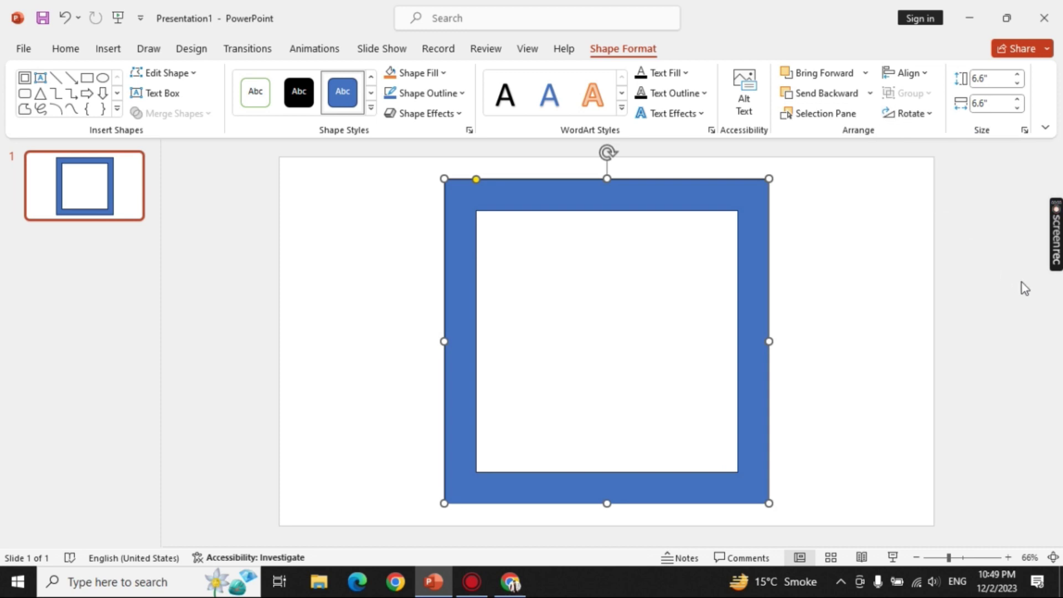
pyautogui.click(1029, 305)
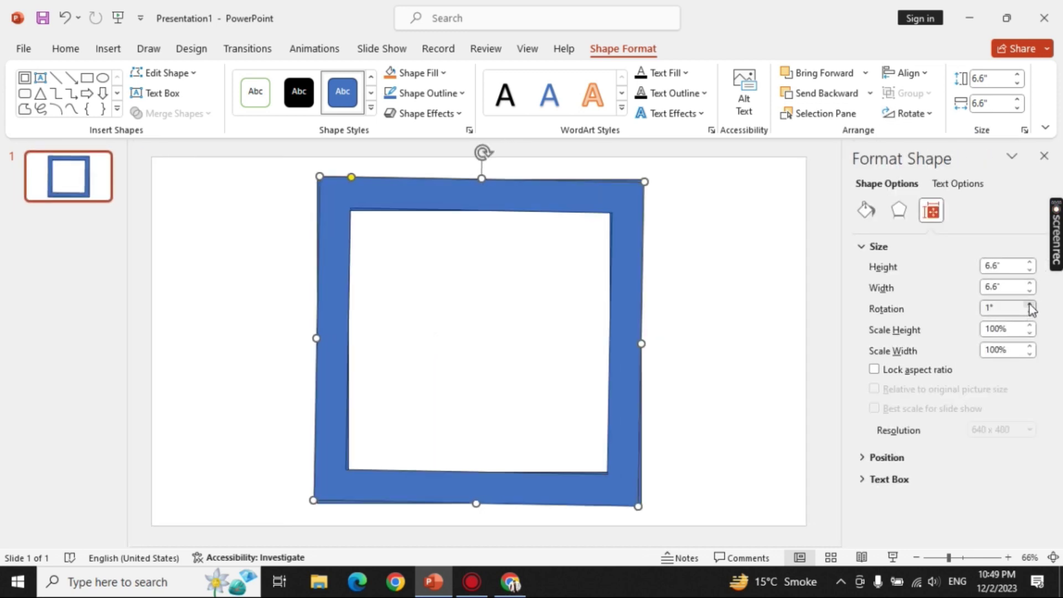
pyautogui.click(1029, 305)
pyautogui.click(1030, 305)
pyautogui.click(1029, 305)
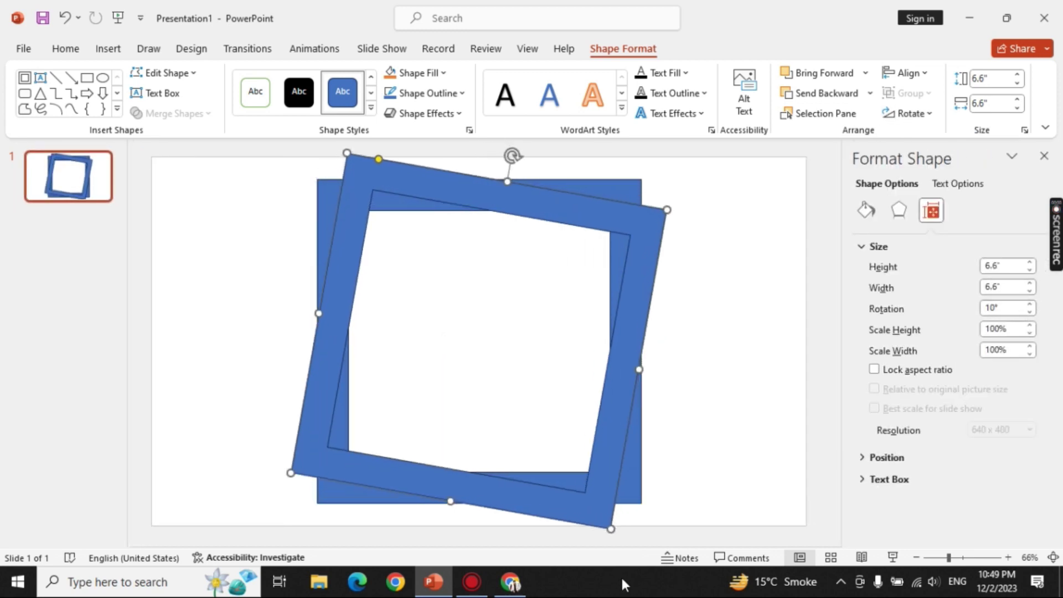
# Step: Shrink the rotated copy to 4.6" to fit inside, and slightly thin the outer frame's border
pyautogui.moveTo(607, 530); pyautogui.dragTo(573, 463)
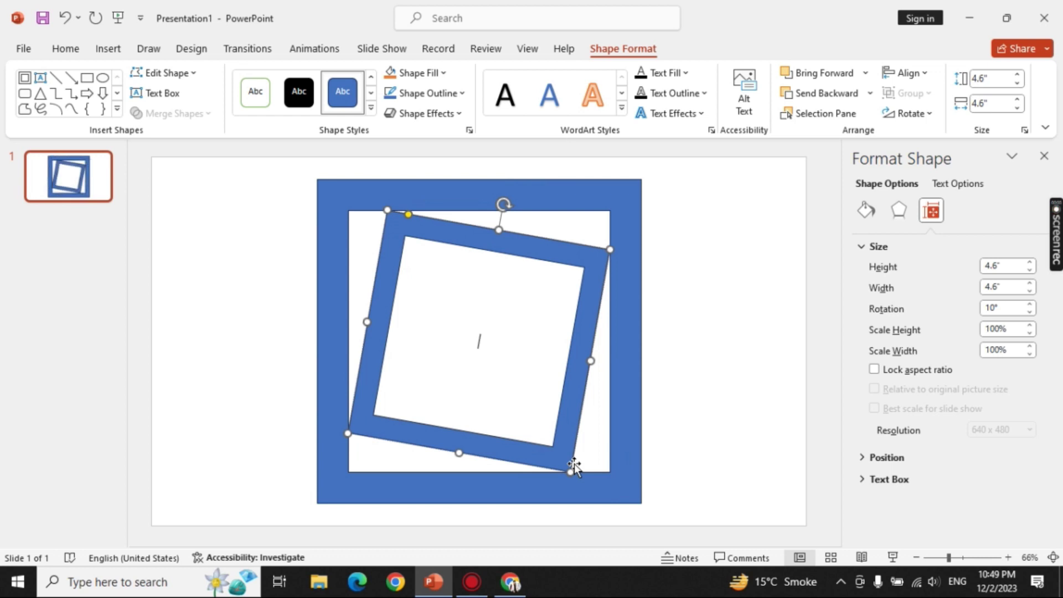
pyautogui.click(821, 225)
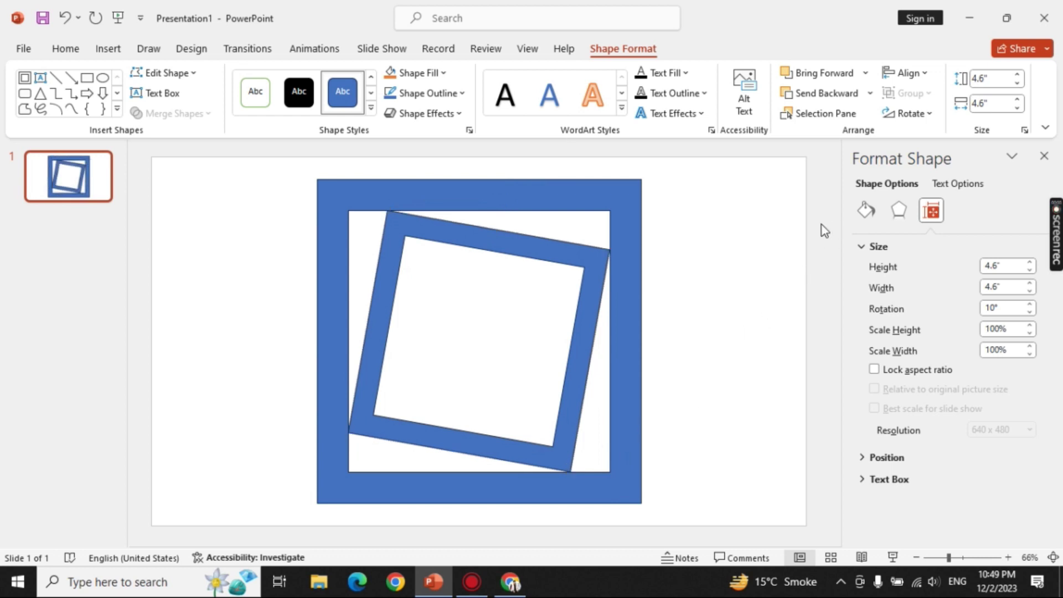
pyautogui.click(415, 198)
pyautogui.moveTo(349, 179); pyautogui.dragTo(344, 178)
pyautogui.click(408, 231)
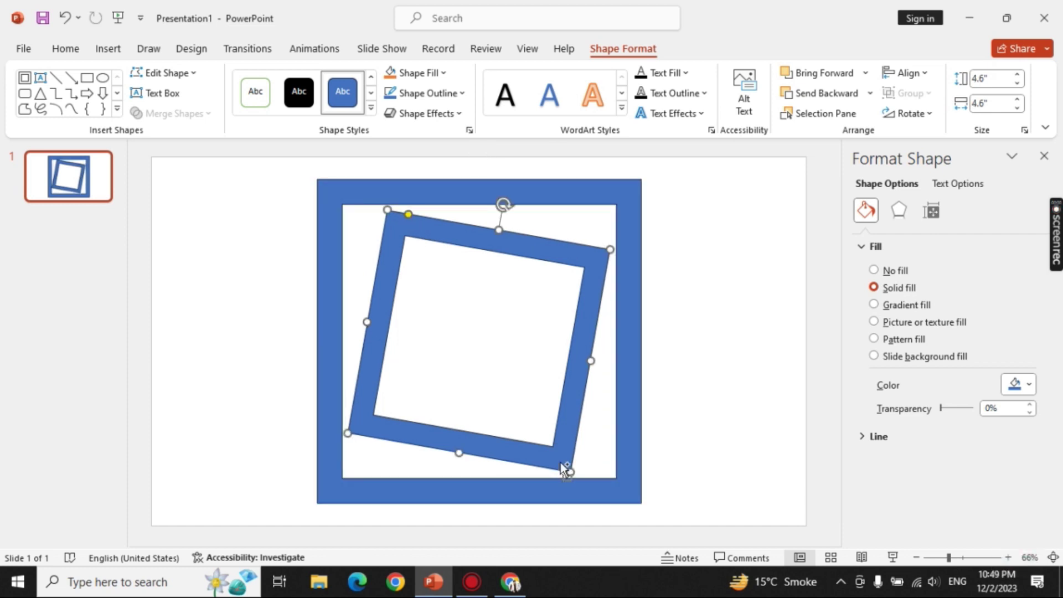
pyautogui.moveTo(568, 471); pyautogui.dragTo(566, 469)
pyautogui.click(781, 283)
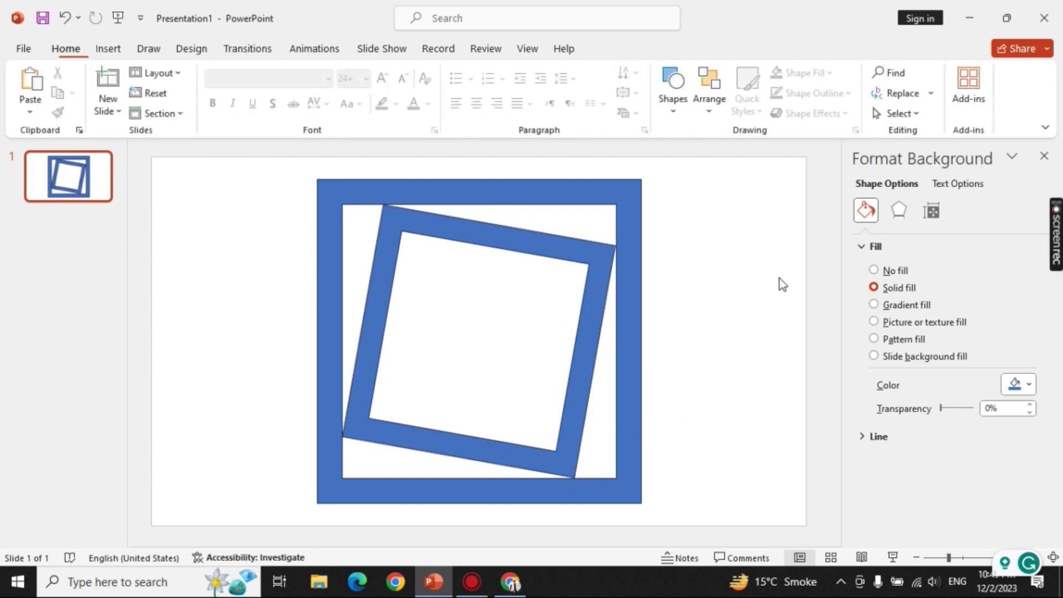
# Step: Duplicate the tilted frame, align the copy over it, and rotate it to 20°
pyautogui.click(600, 258)
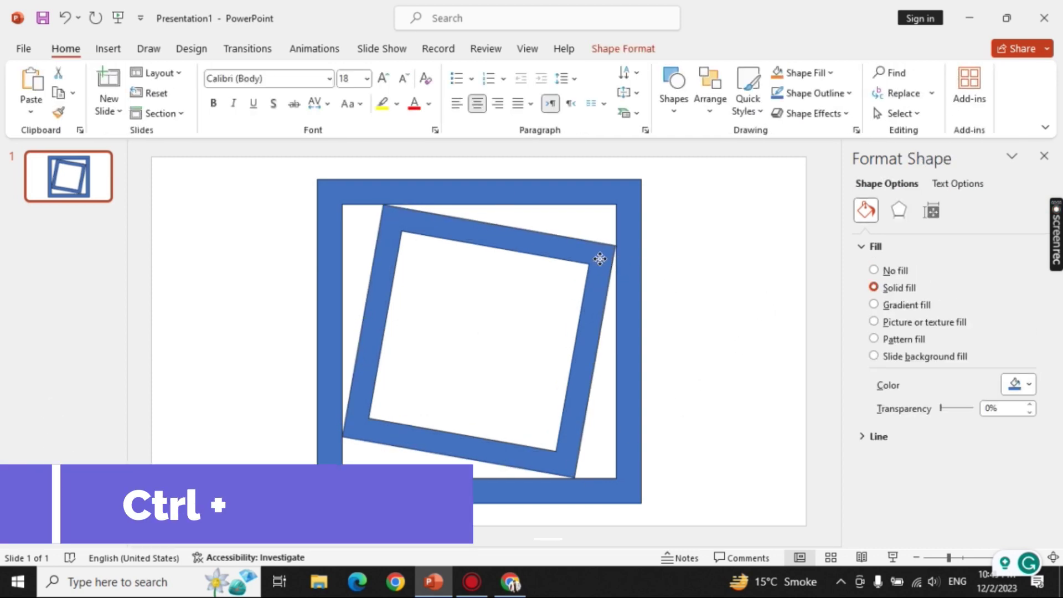
pyautogui.hotkey('ctrl', 'd')
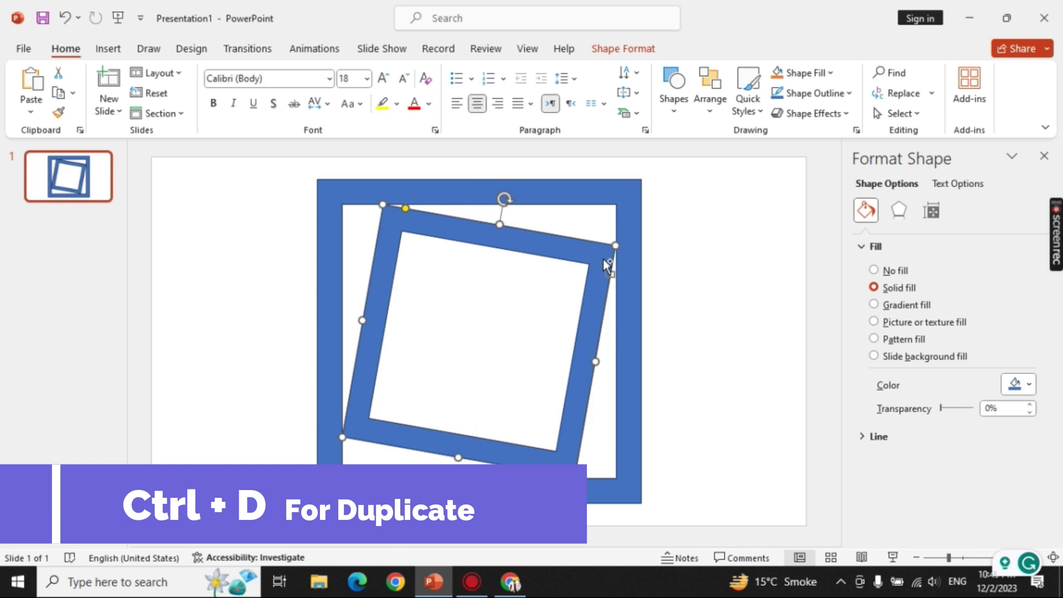
pyautogui.hotkey('ctrl', 'd')
pyautogui.moveTo(591, 264); pyautogui.dragTo(583, 255)
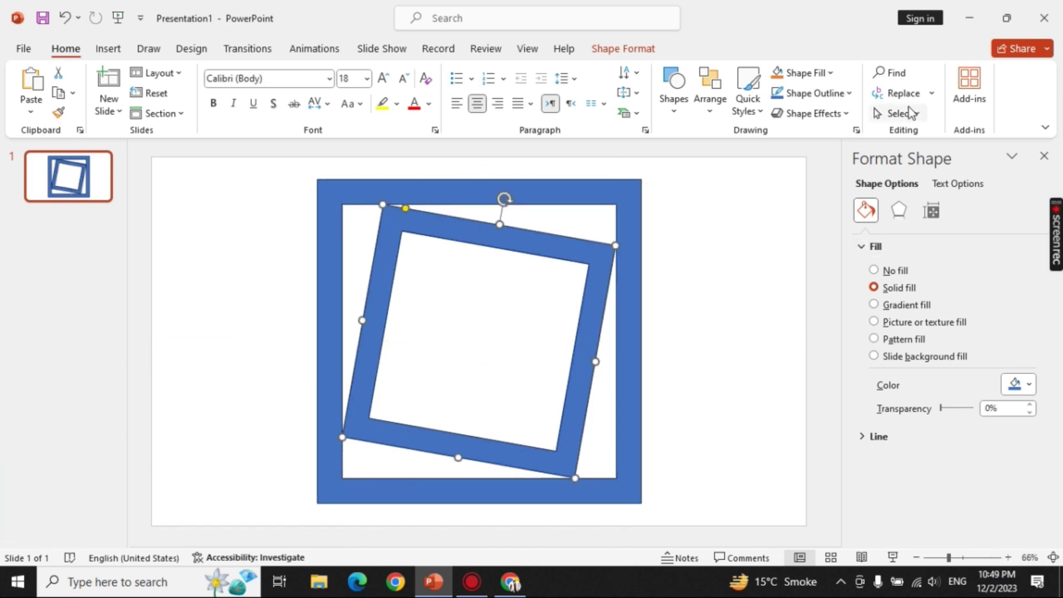
pyautogui.click(898, 210)
pyautogui.click(934, 217)
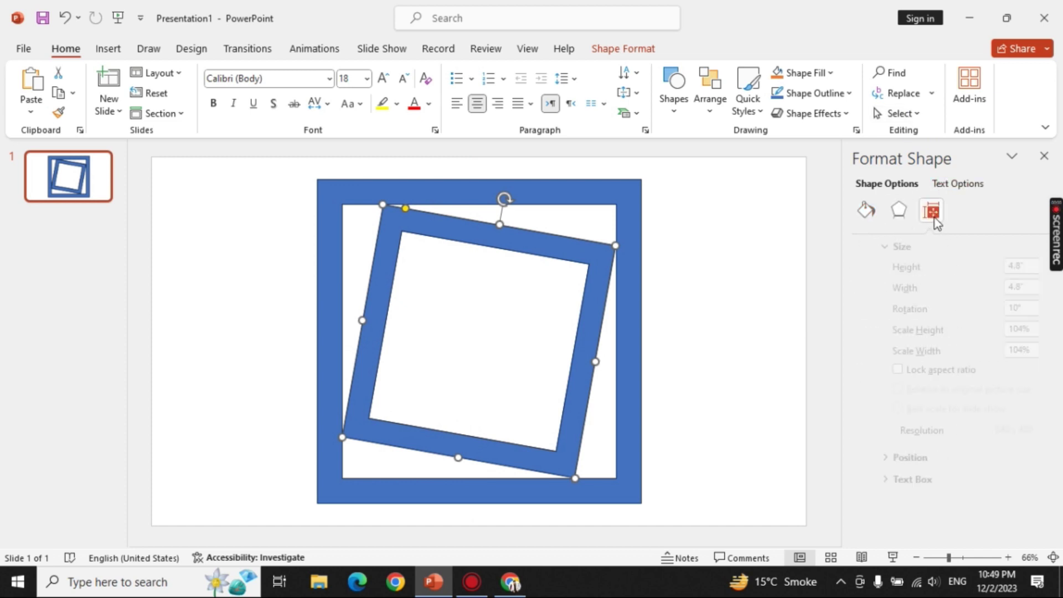
pyautogui.click(1029, 305)
pyautogui.click(1030, 305)
pyautogui.click(1030, 305)
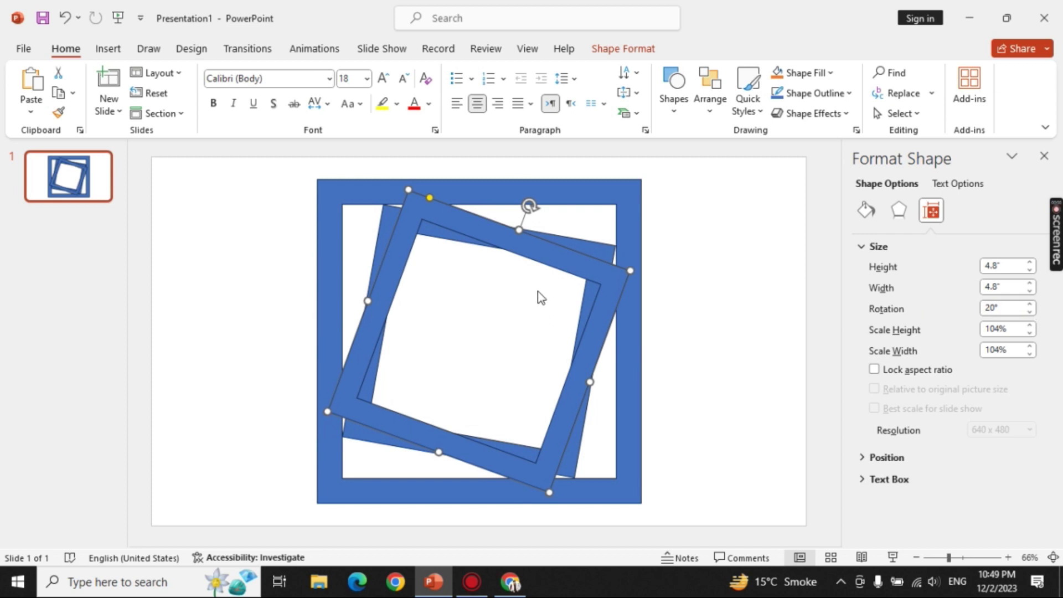
# Step: Position the 20° copy inside the tilted frame and shrink it to 3.31" square
pyautogui.moveTo(553, 260); pyautogui.dragTo(564, 263)
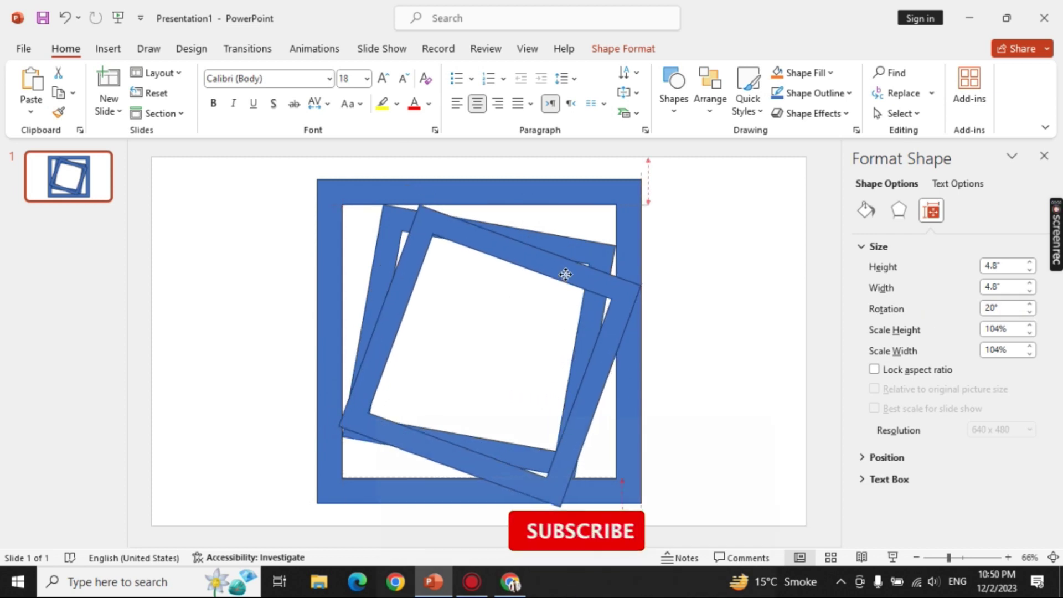
pyautogui.moveTo(564, 263); pyautogui.dragTo(570, 275)
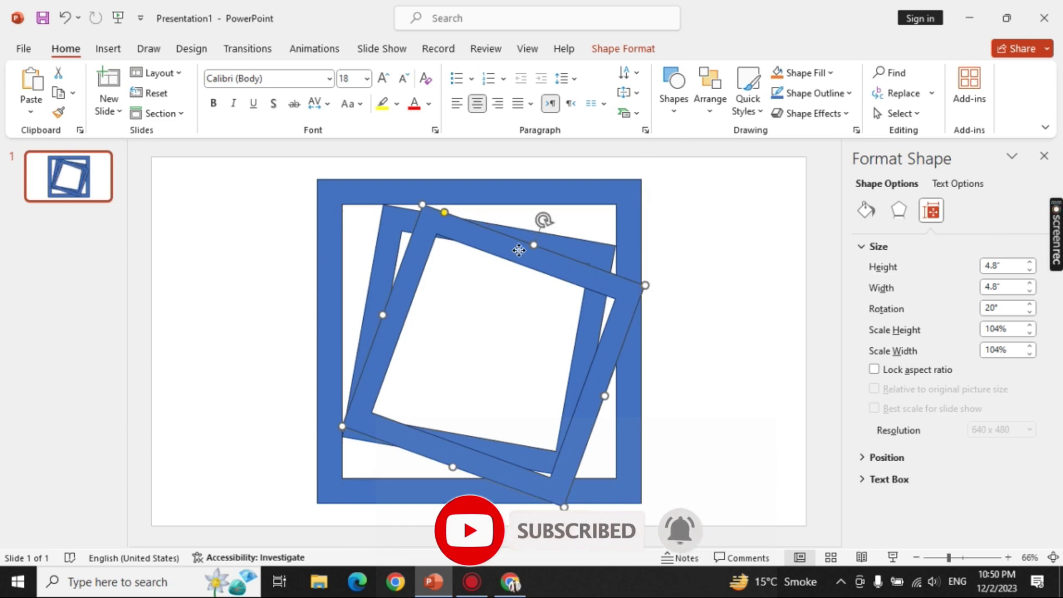
pyautogui.moveTo(519, 251); pyautogui.dragTo(516, 238)
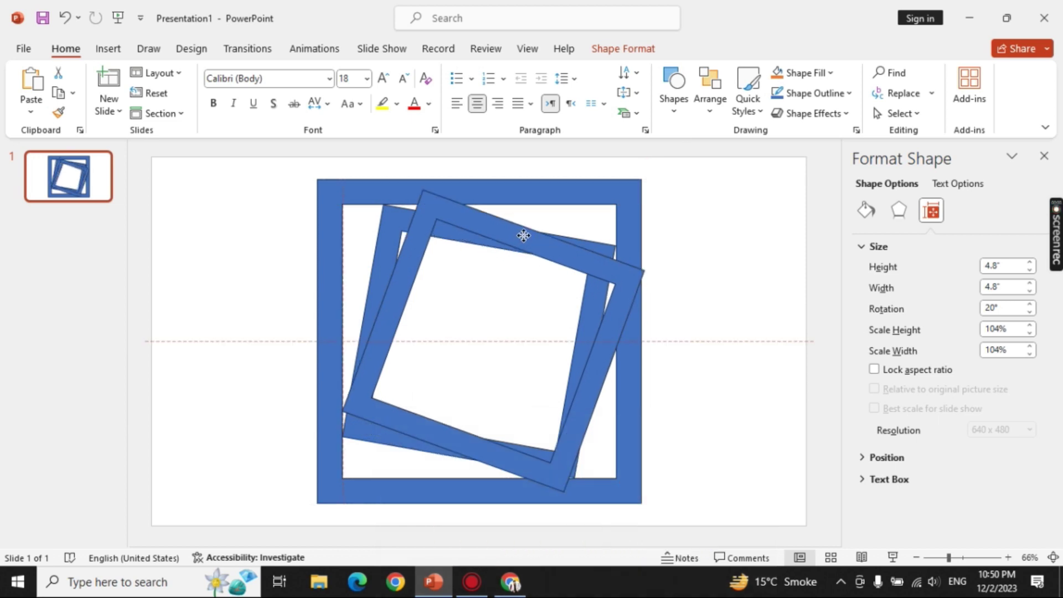
pyautogui.moveTo(517, 236); pyautogui.dragTo(505, 237)
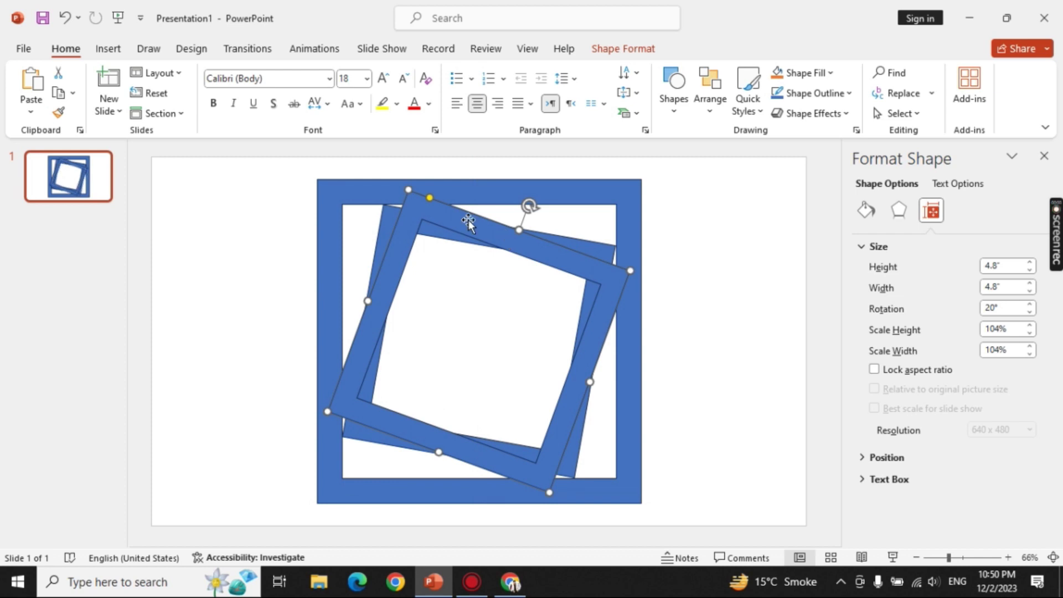
pyautogui.moveTo(409, 191); pyautogui.dragTo(441, 239)
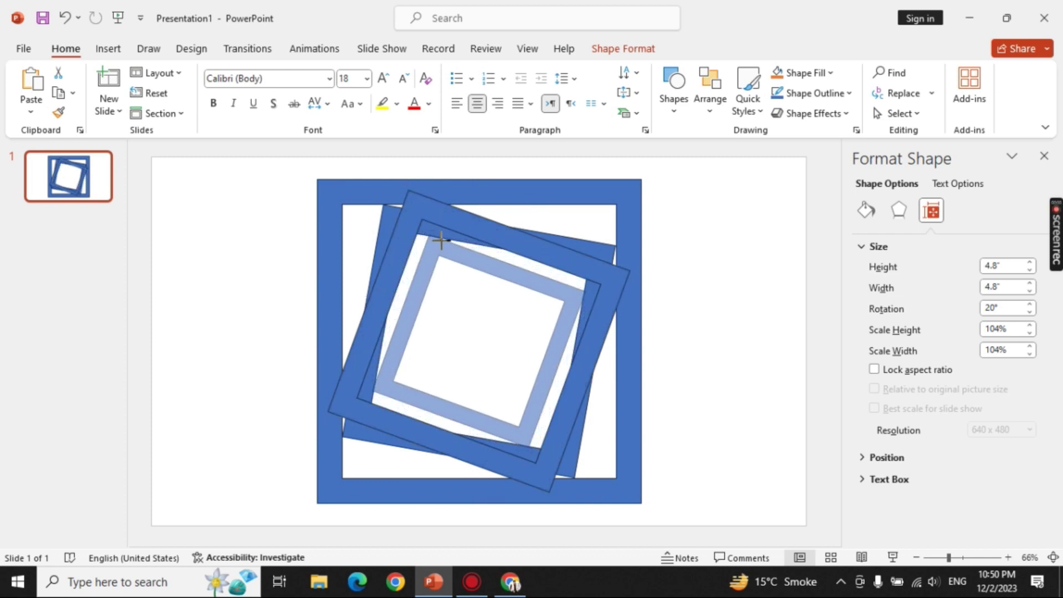
pyautogui.click(714, 293)
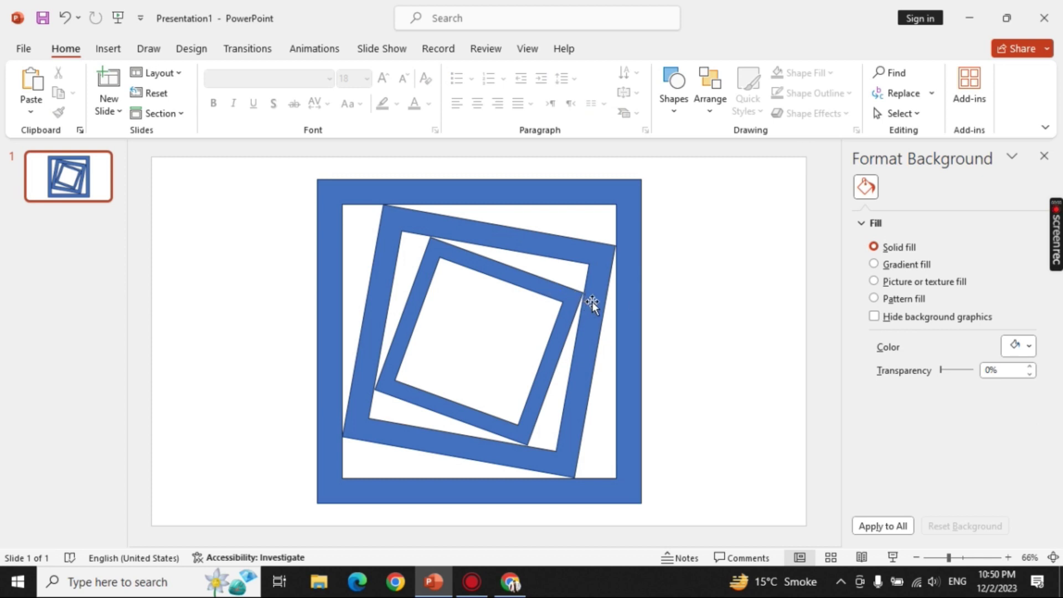
pyautogui.click(392, 232)
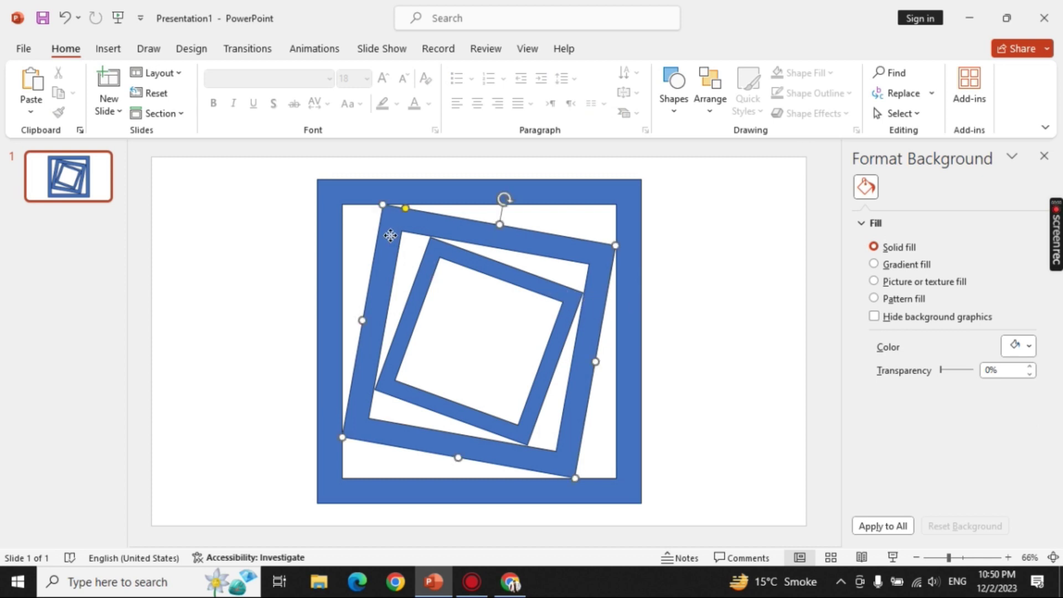
pyautogui.click(443, 258)
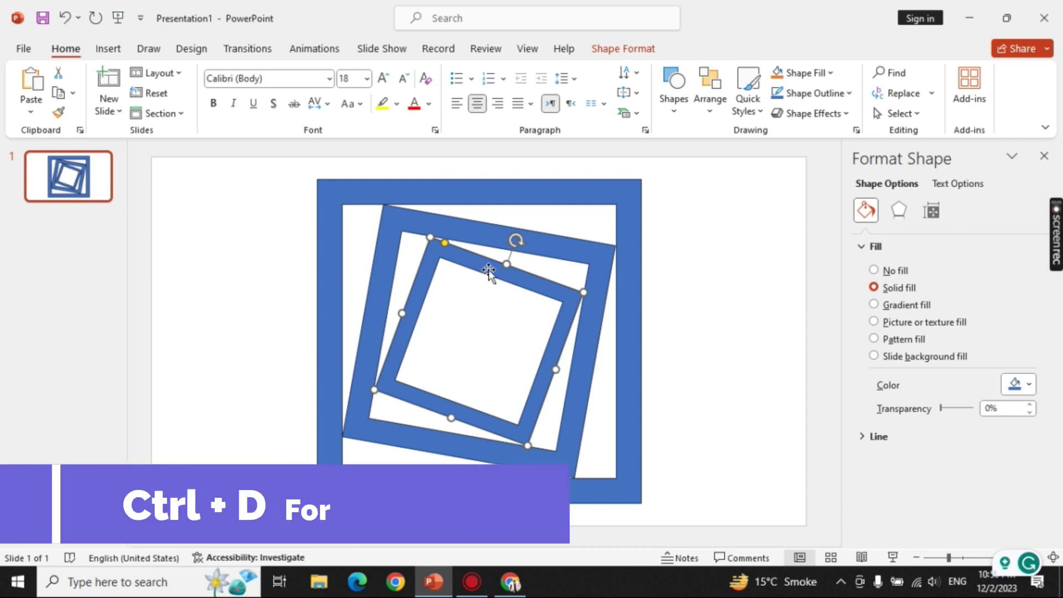
# Step: Duplicate the third frame, rotate the copy to 30°, and shrink it to 2.27" square
pyautogui.hotkey('ctrl', 'd')
pyautogui.moveTo(490, 270); pyautogui.dragTo(487, 264)
pyautogui.click(899, 210)
pyautogui.click(931, 210)
pyautogui.click(1030, 304)
pyautogui.click(1030, 304)
pyautogui.click(1029, 304)
pyautogui.click(1029, 304)
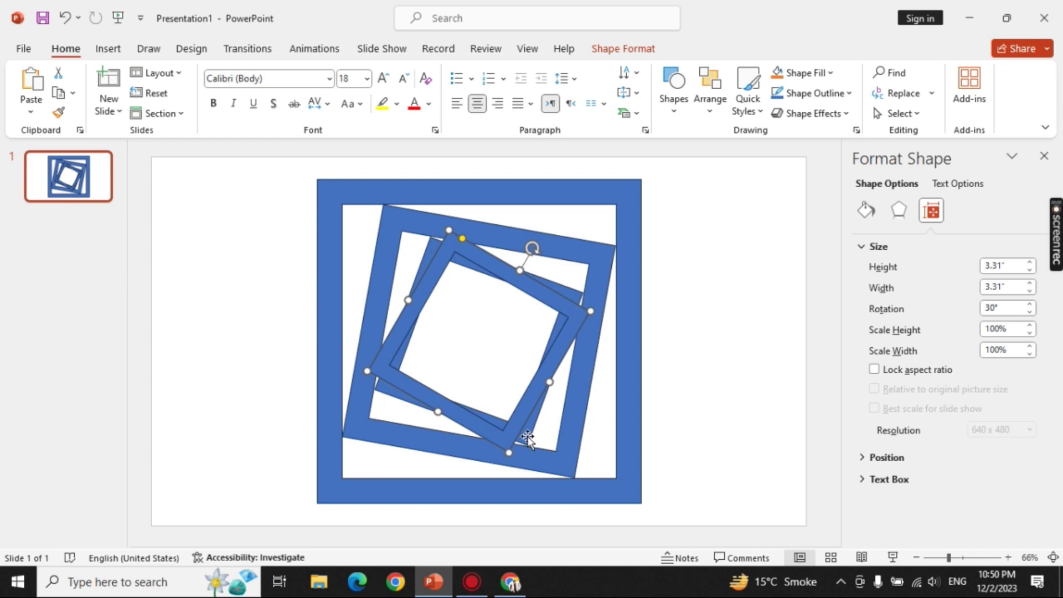
pyautogui.moveTo(507, 453); pyautogui.dragTo(500, 416)
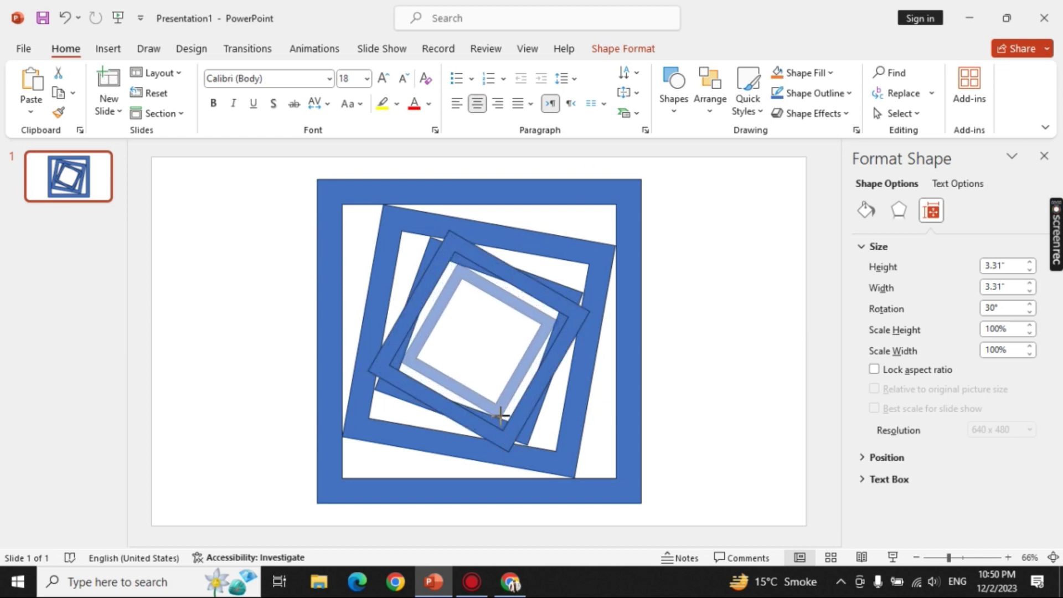
pyautogui.click(679, 357)
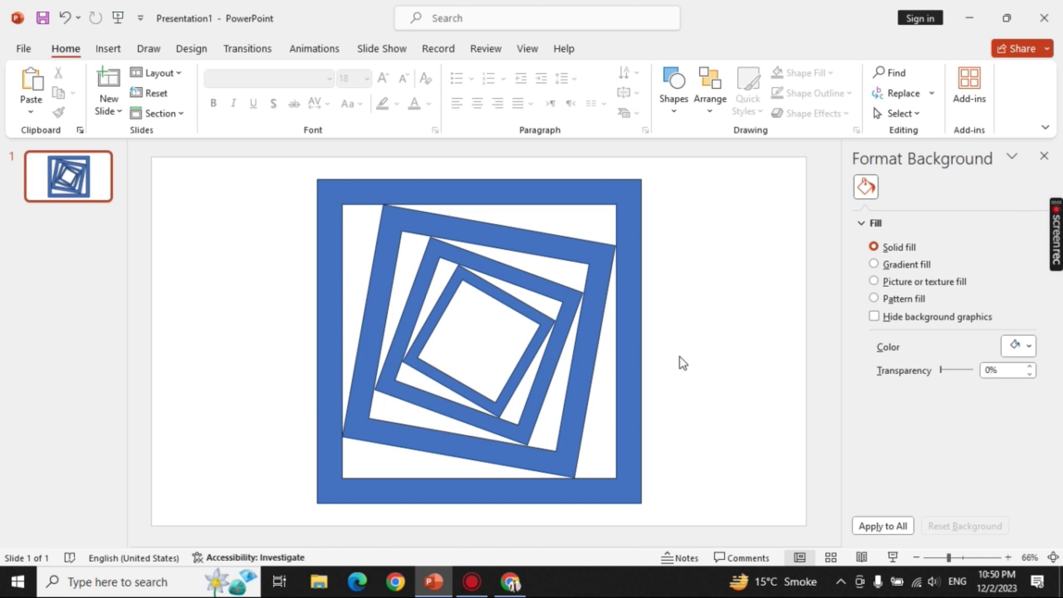
pyautogui.click(515, 311)
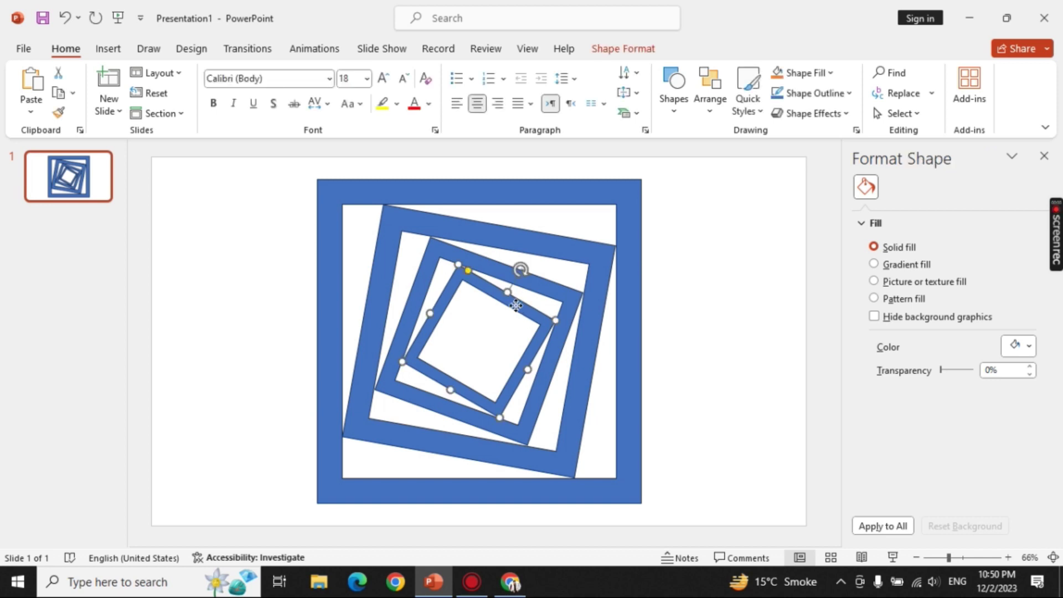
# Step: Copy and paste the innermost frame, align it, and rotate the copy to 40°
pyautogui.hotkey('ctrl', 'c')
pyautogui.hotkey('ctrl', 'v')
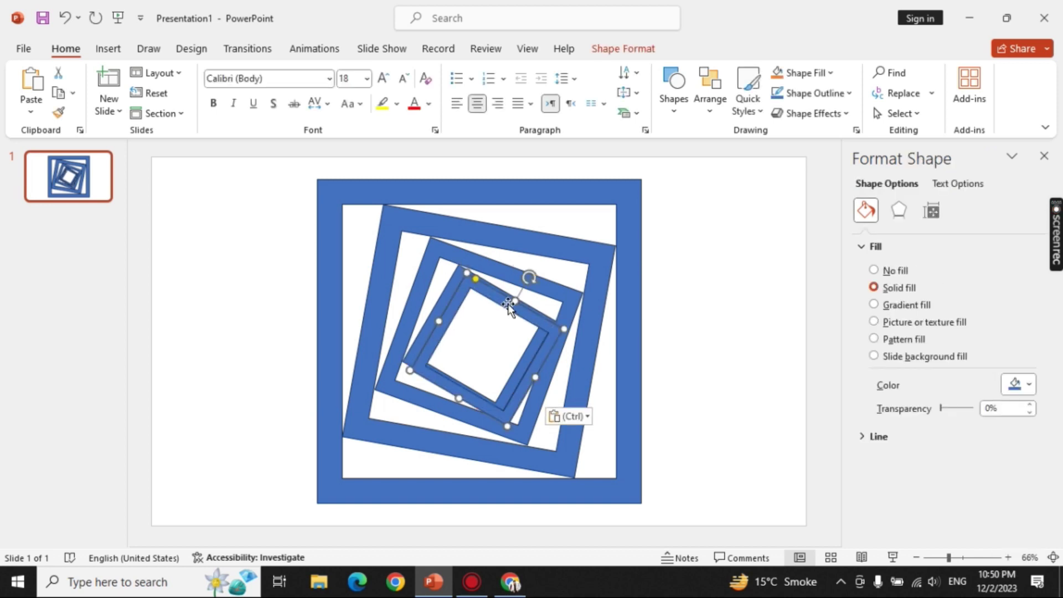
pyautogui.moveTo(516, 303); pyautogui.dragTo(517, 302)
pyautogui.click(932, 211)
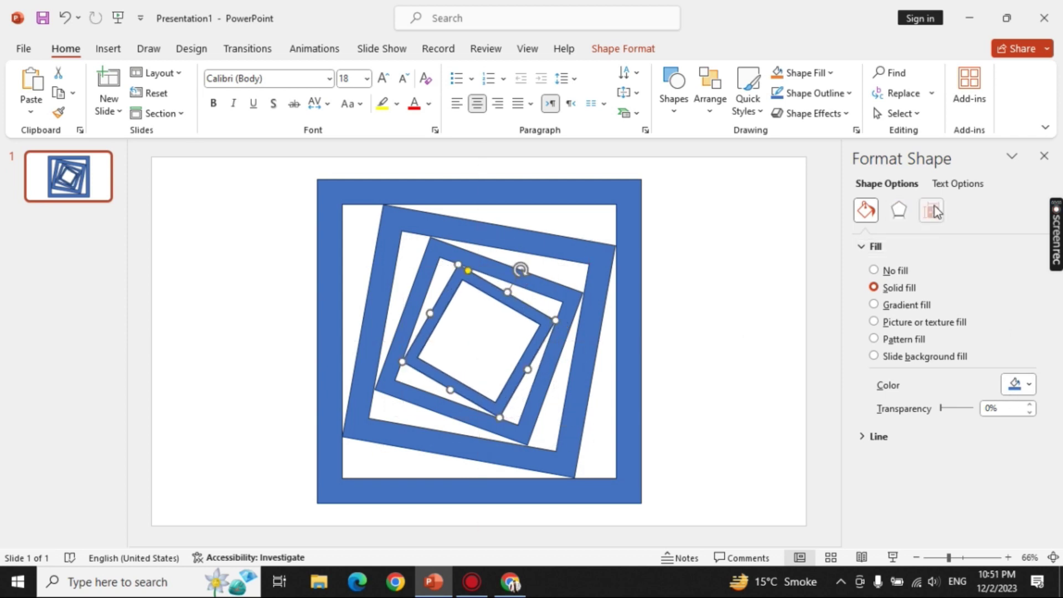
pyautogui.click(1029, 304)
pyautogui.click(1029, 304)
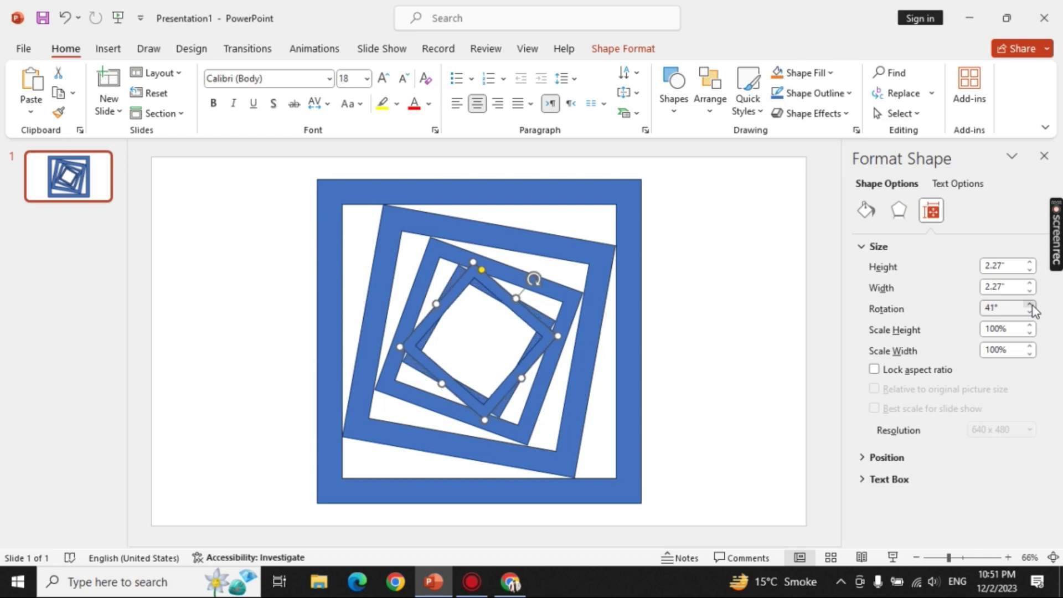
pyautogui.click(1029, 311)
pyautogui.click(1029, 311)
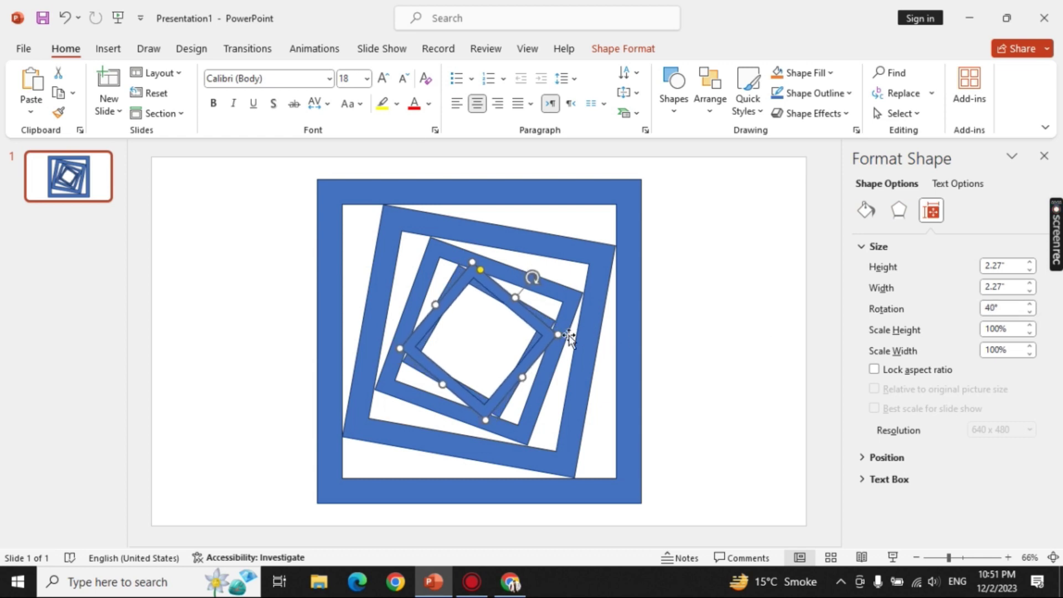
# Step: Shrink the 40° copy to about 1.53" at the spiral's centre, fine-tuning its size
pyautogui.moveTo(485, 421); pyautogui.dragTo(482, 391)
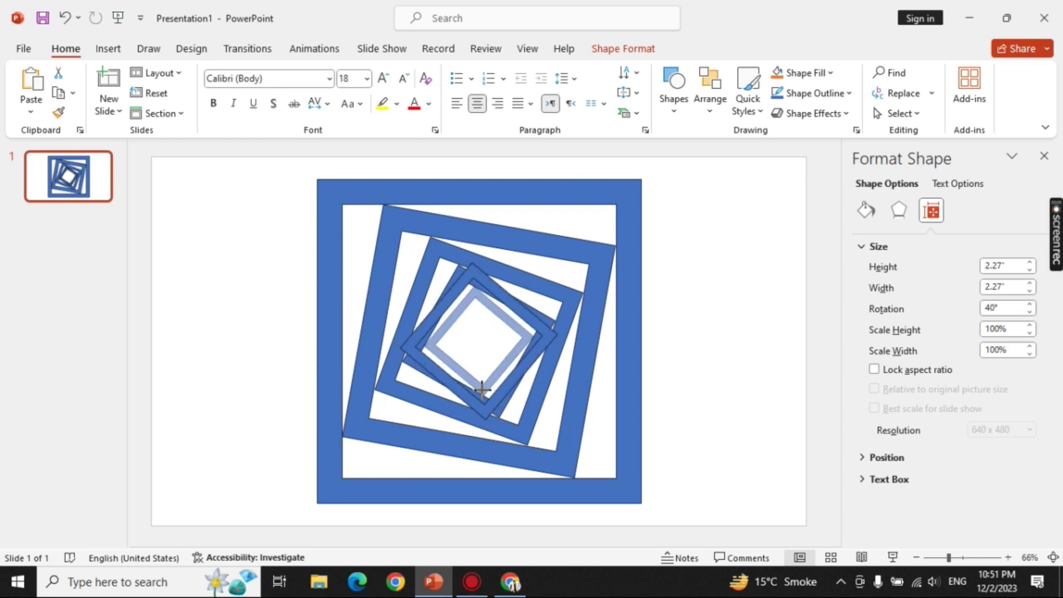
pyautogui.click(682, 340)
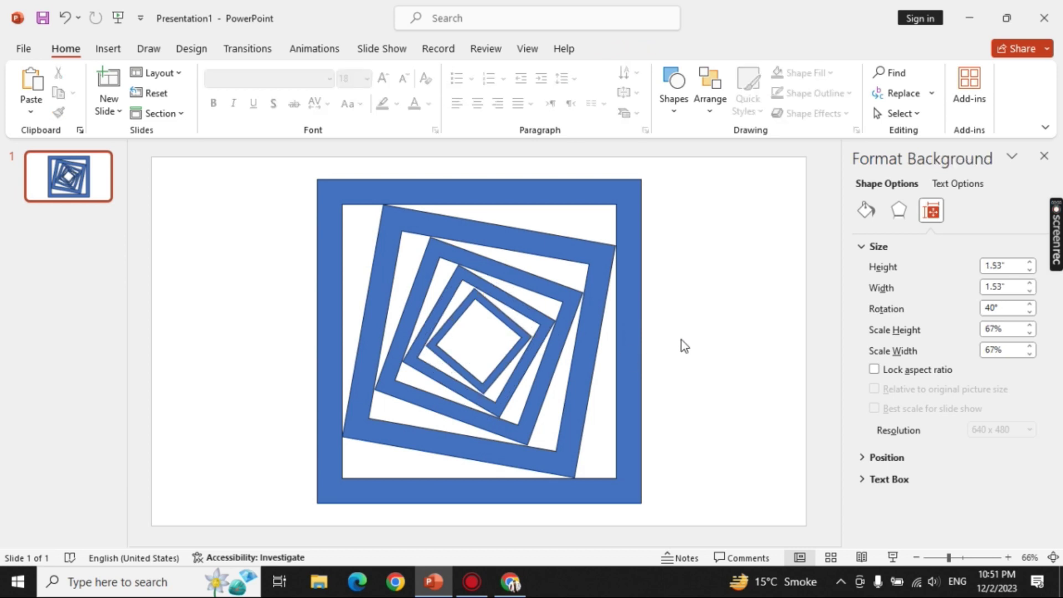
pyautogui.click(506, 339)
pyautogui.keyDown('ctrl'); pyautogui.scroll(5, 491, 416); pyautogui.keyUp('ctrl')
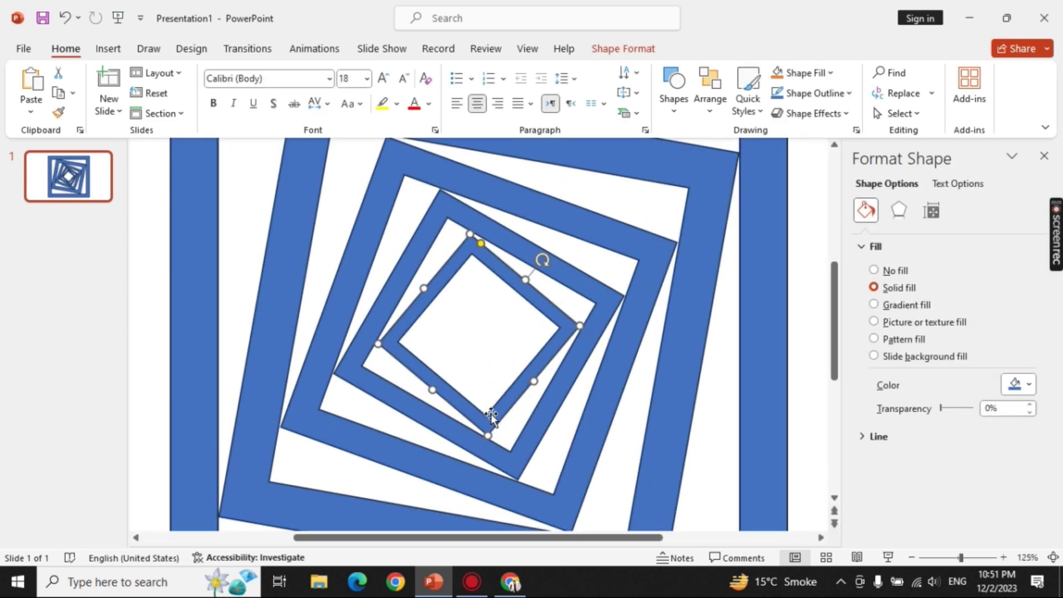
pyautogui.moveTo(488, 435); pyautogui.dragTo(487, 439)
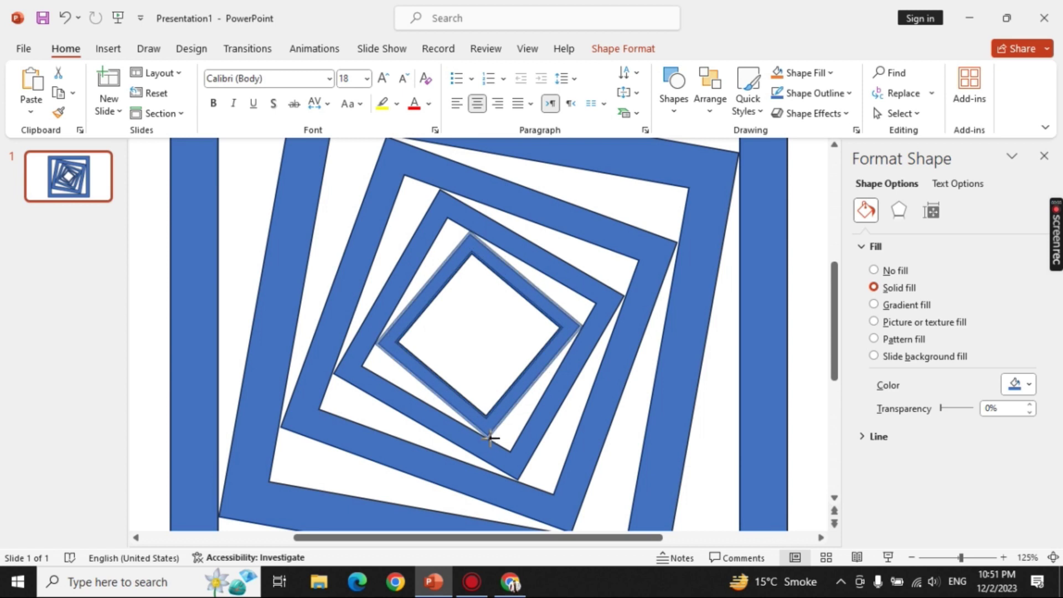
pyautogui.keyDown('ctrl'); pyautogui.scroll(-5, 573, 354); pyautogui.keyUp('ctrl')
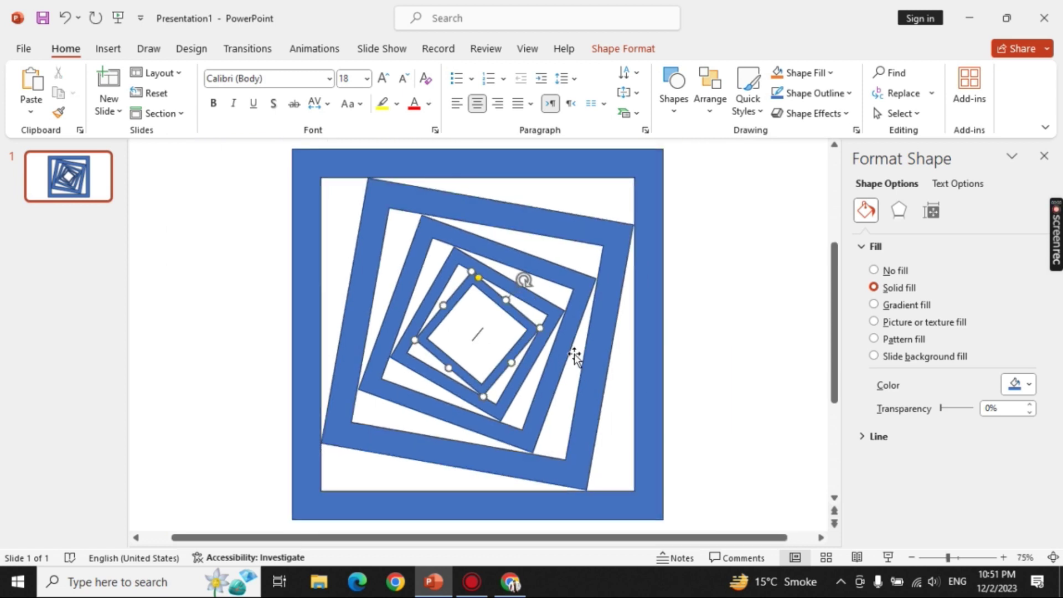
pyautogui.click(723, 332)
pyautogui.keyDown('ctrl'); pyautogui.scroll(-1, 803, 469); pyautogui.keyUp('ctrl')
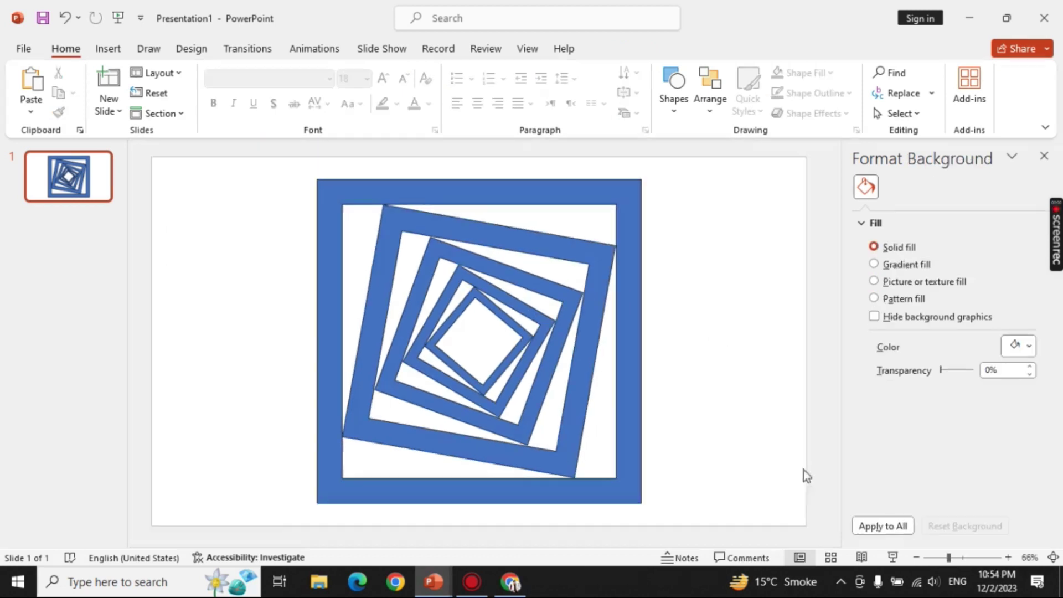
# Step: Select all five frames and fill them with the wood image from Downloads
pyautogui.click(629, 225)
pyautogui.keyDown('shift'); pyautogui.click(597, 250); pyautogui.keyUp('shift')
pyautogui.keyDown('shift'); pyautogui.click(560, 290); pyautogui.keyUp('shift')
pyautogui.keyDown('shift'); pyautogui.click(523, 304); pyautogui.keyUp('shift')
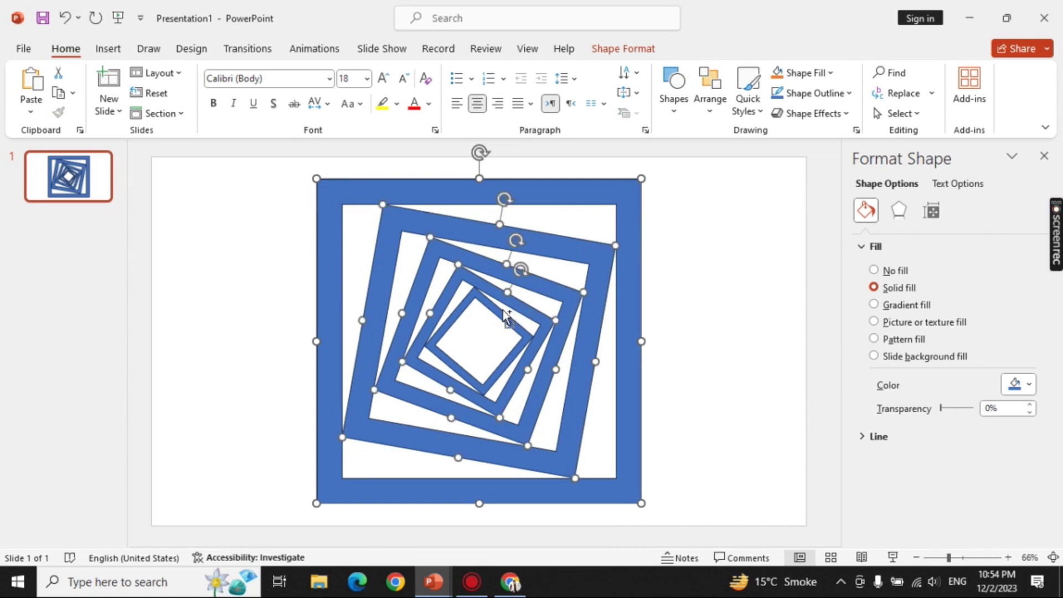
pyautogui.keyDown('shift'); pyautogui.click(501, 317); pyautogui.keyUp('shift')
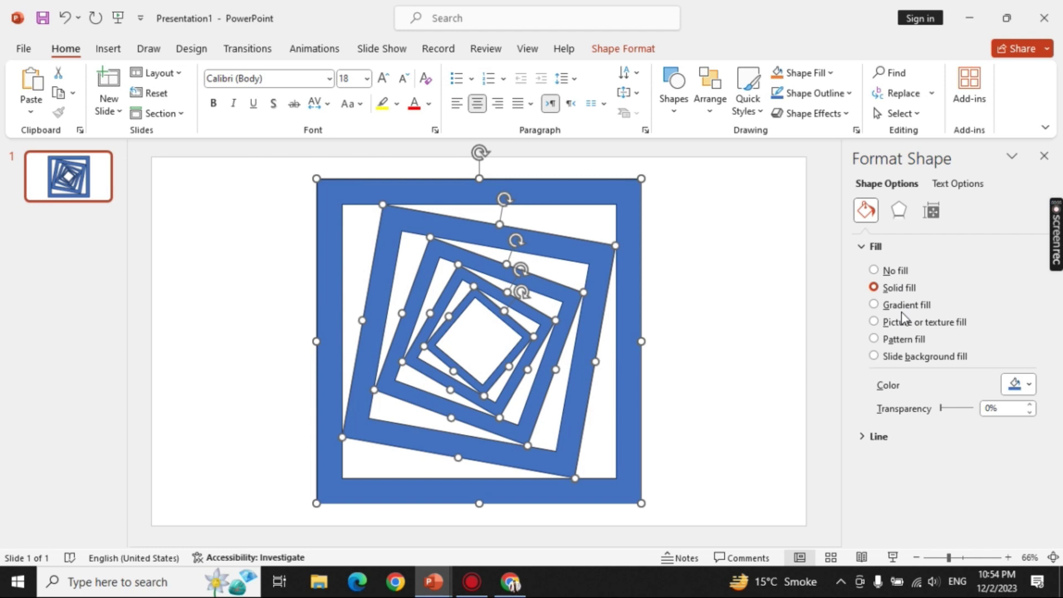
pyautogui.click(873, 323)
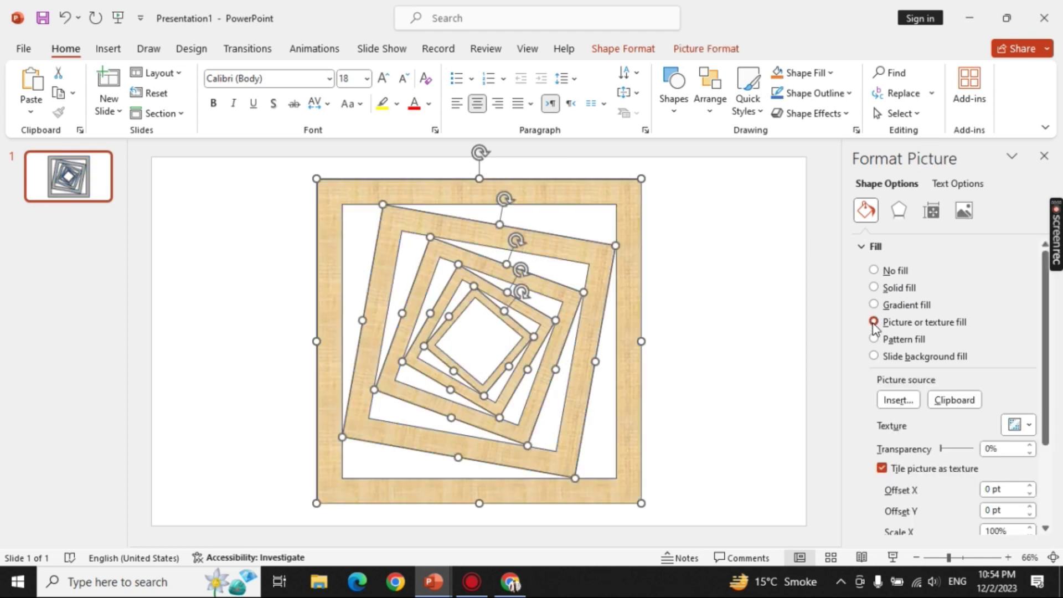
pyautogui.click(897, 399)
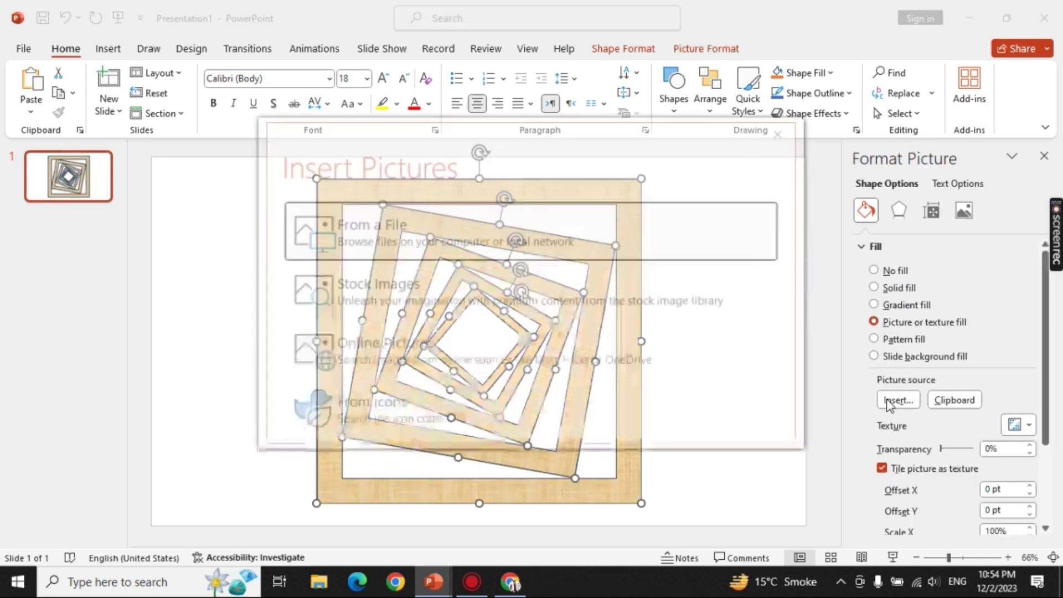
pyautogui.click(466, 242)
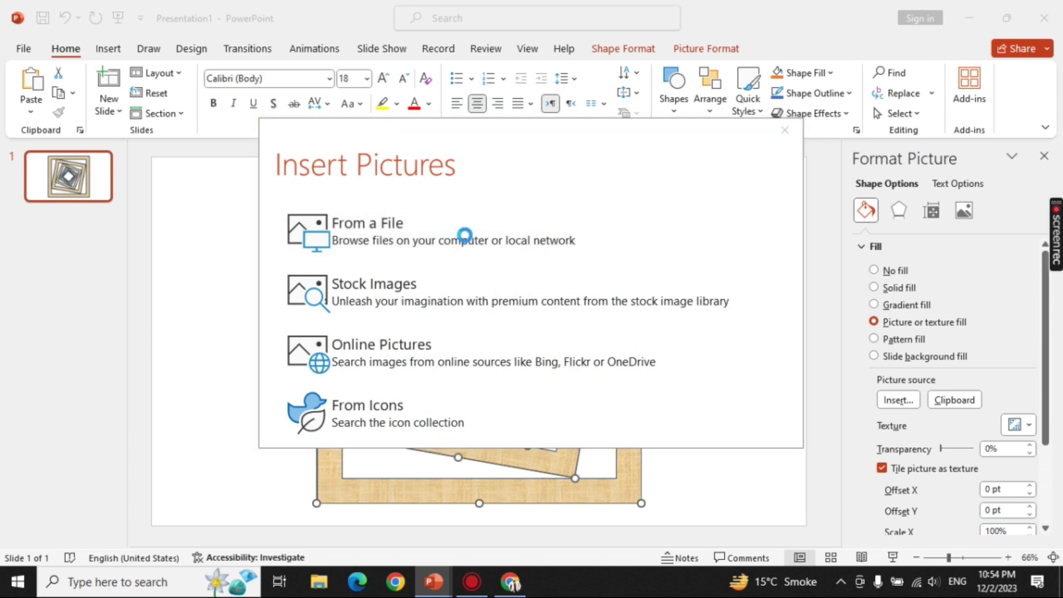
pyautogui.scroll(3, 66, 166)
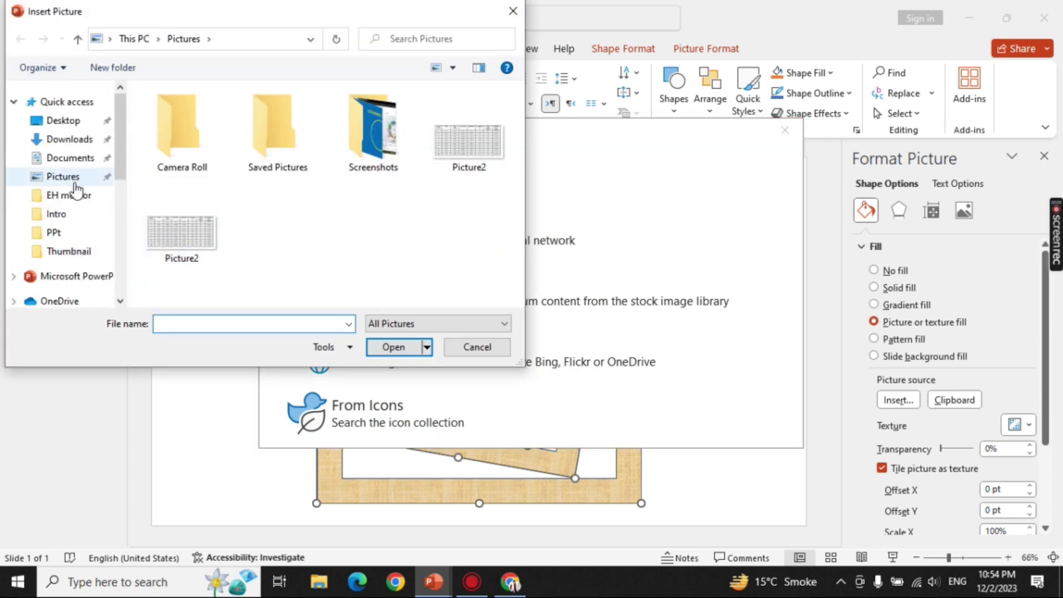
pyautogui.click(70, 140)
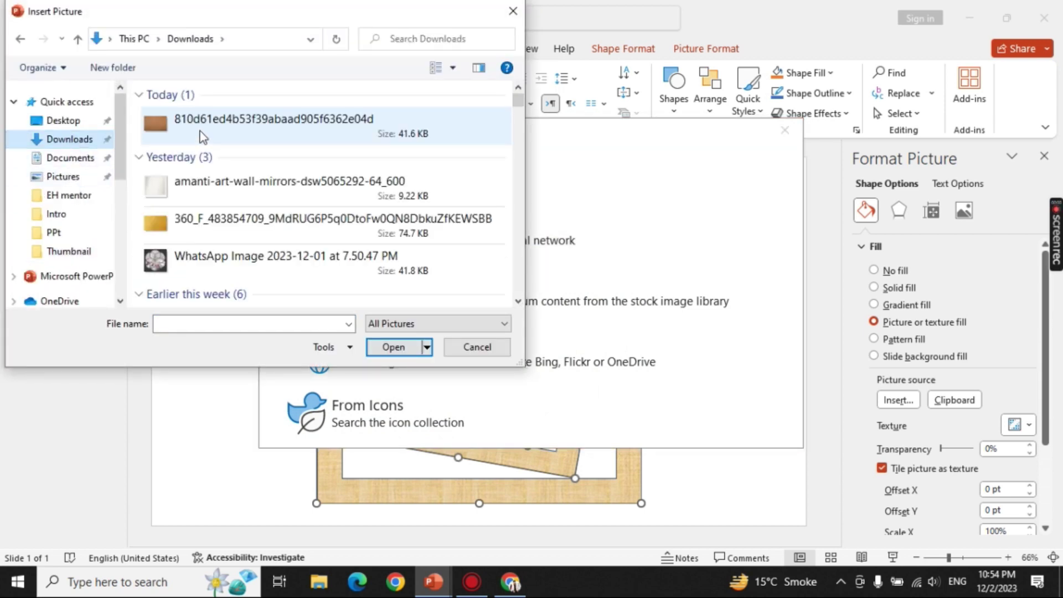
pyautogui.doubleClick(203, 136)
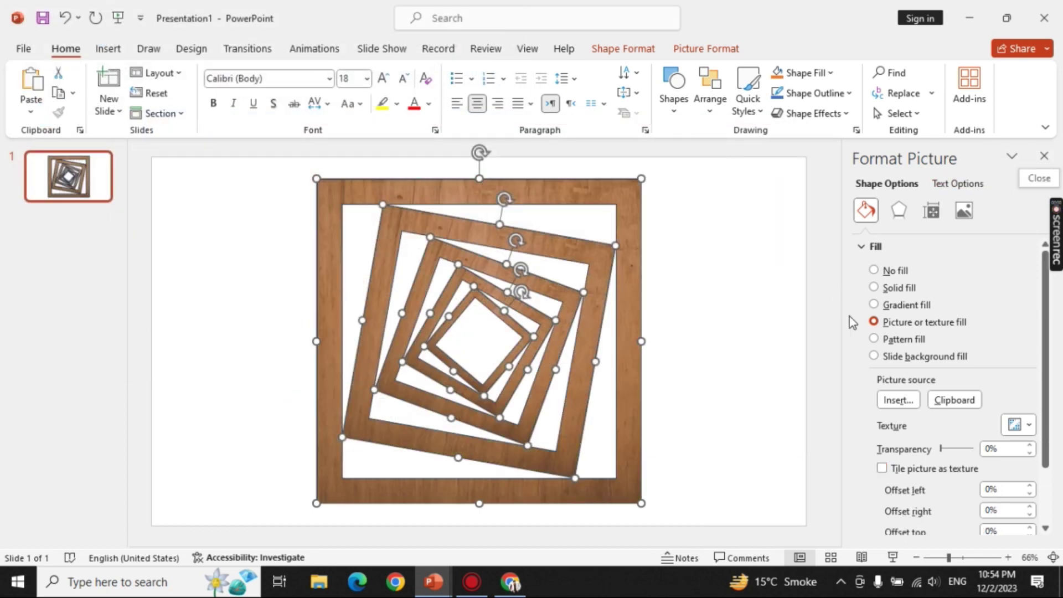
# Step: Set the frames' outline to No line and close the Format Picture pane
pyautogui.click(872, 246)
pyautogui.click(869, 269)
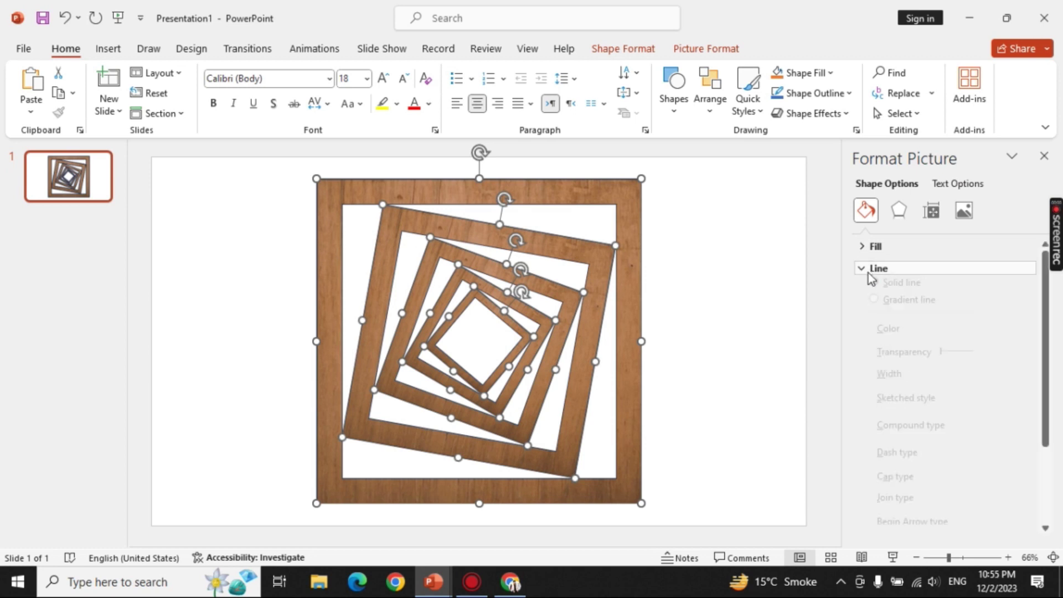
pyautogui.click(874, 294)
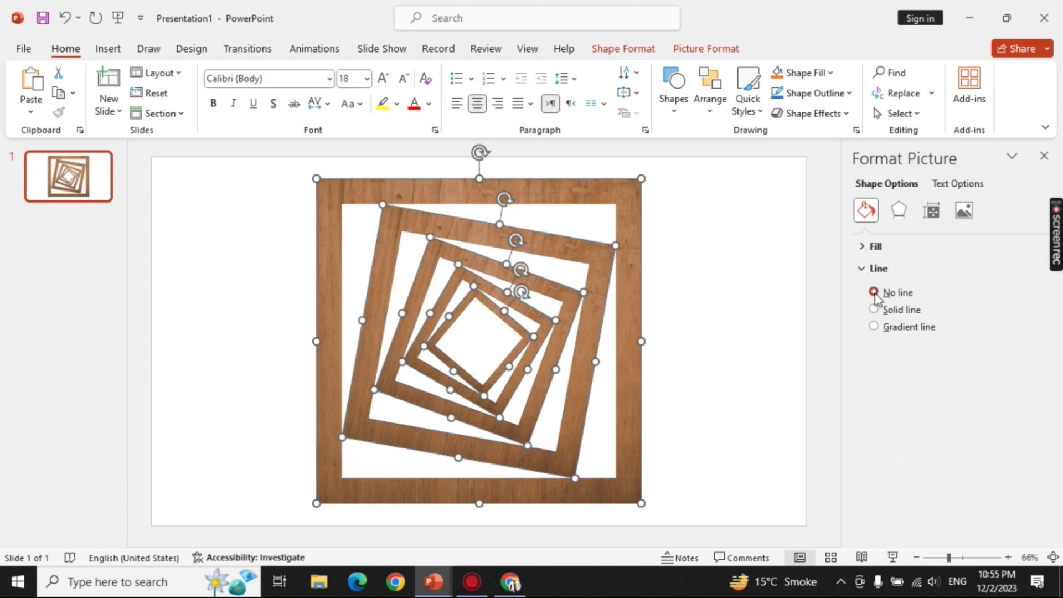
pyautogui.click(1044, 156)
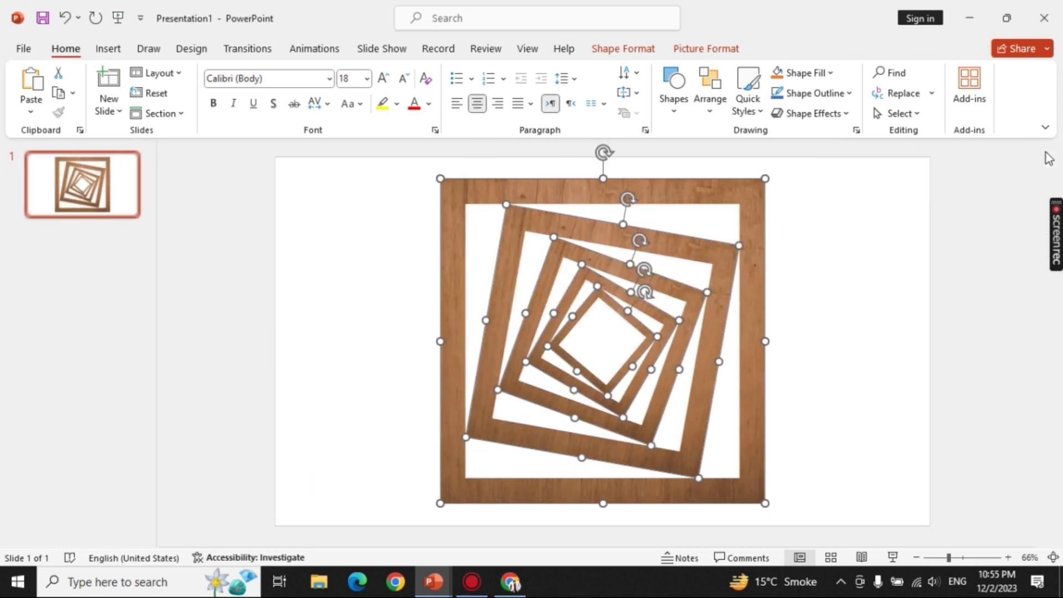
pyautogui.click(988, 287)
# Step: Paste the striped logo and place it inside the innermost frame
pyautogui.hotkey('ctrl', 'v')
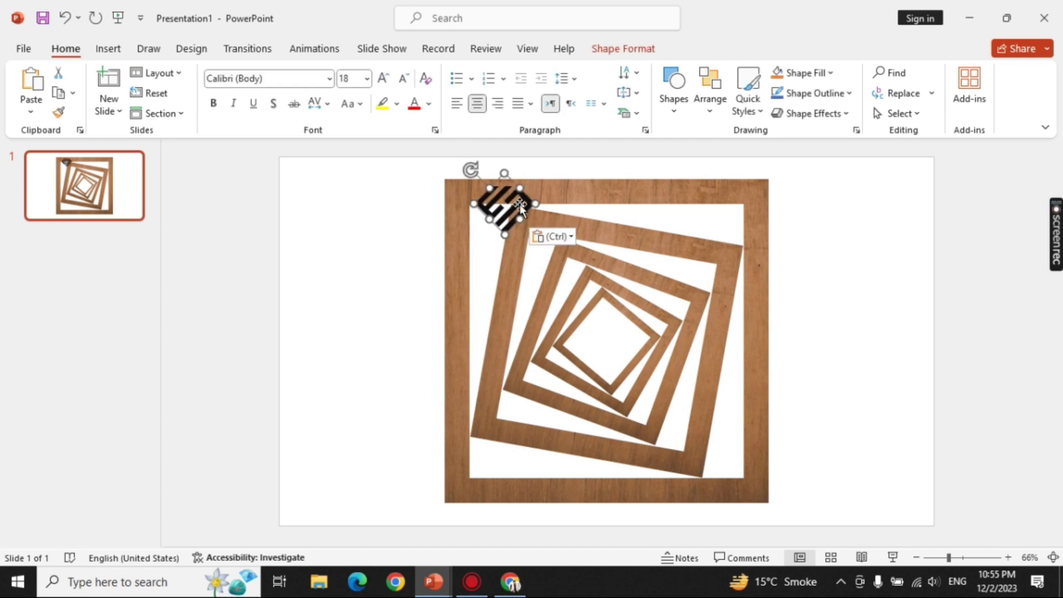
pyautogui.moveTo(517, 202); pyautogui.dragTo(616, 336)
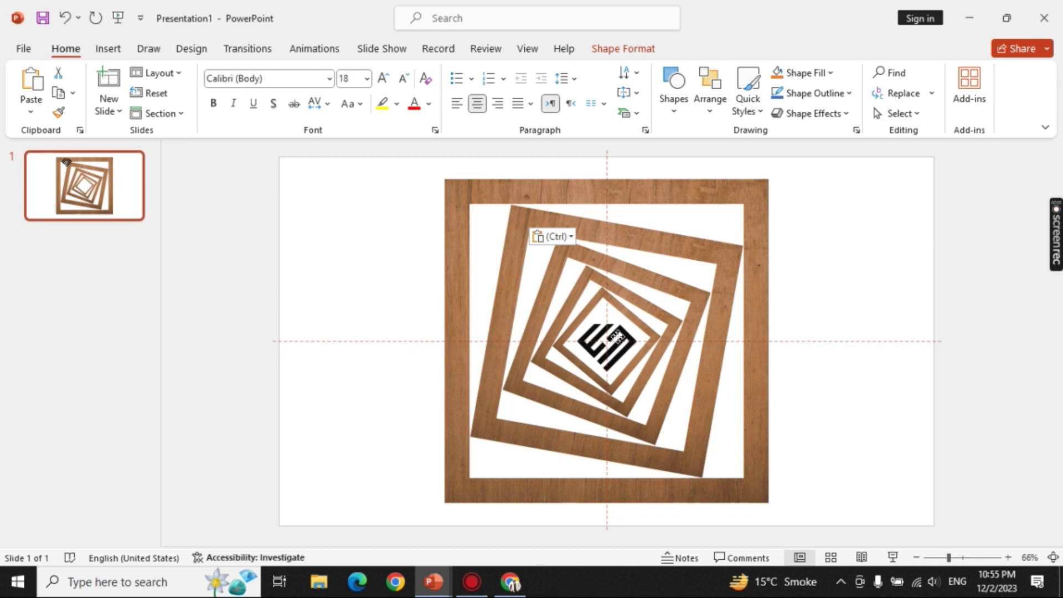
pyautogui.moveTo(612, 370); pyautogui.dragTo(612, 365)
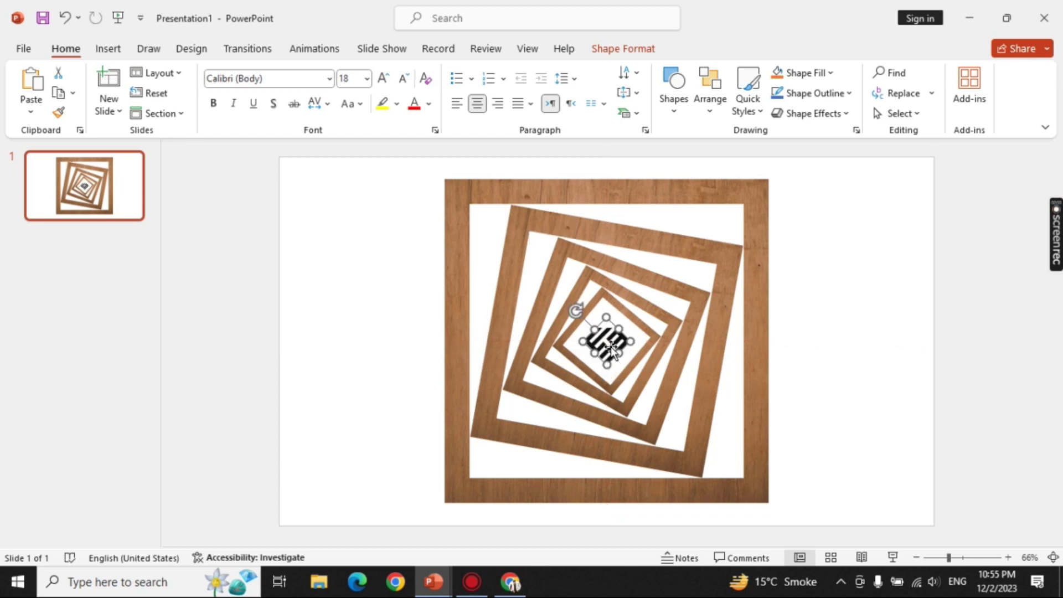
# Step: Fill the logo with the wood image via Shape Fill > Picture > From a File
pyautogui.click(608, 48)
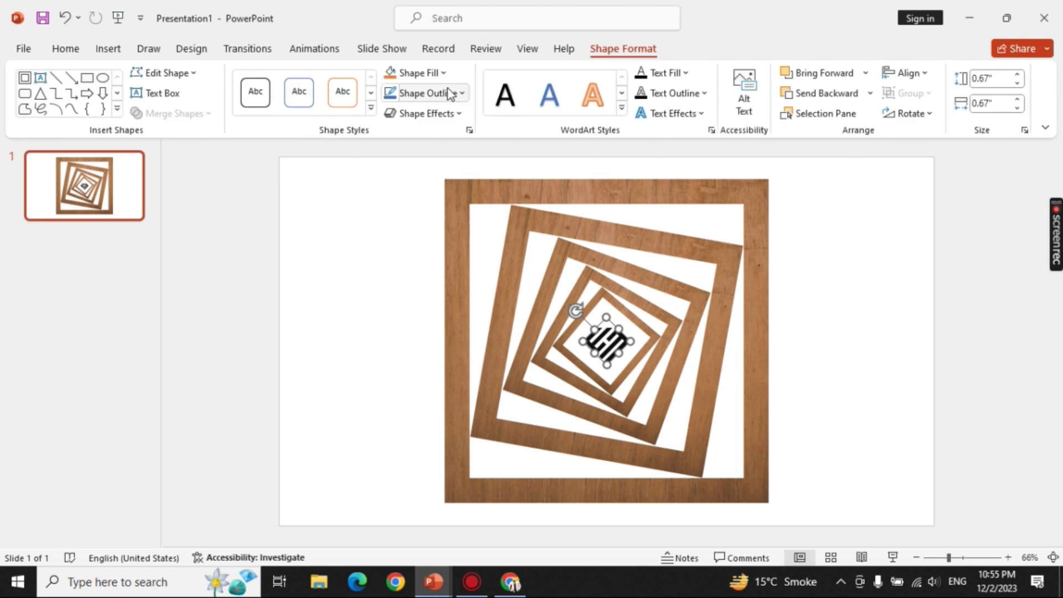
pyautogui.click(437, 72)
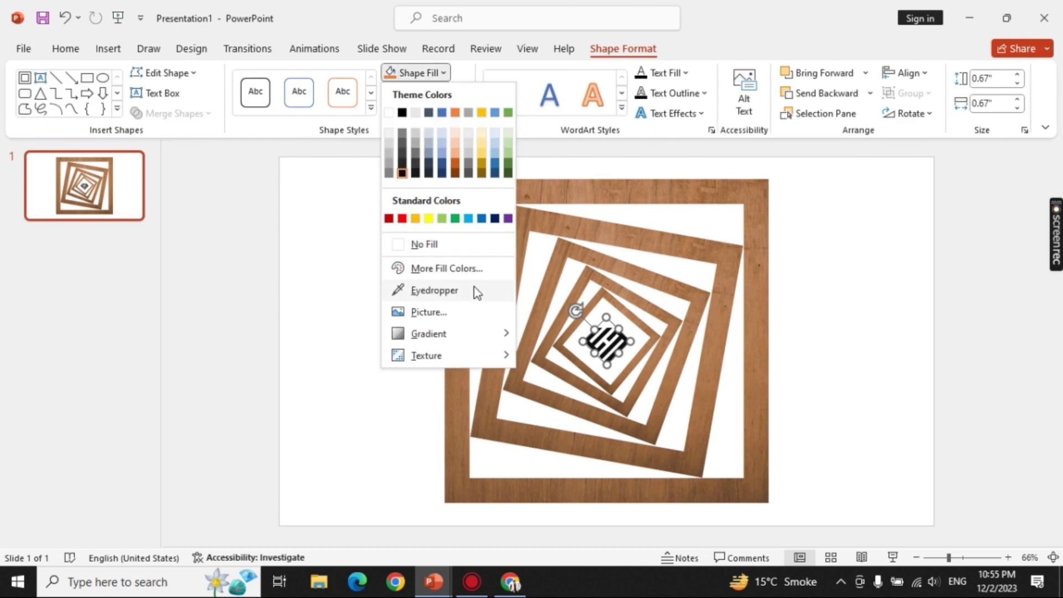
pyautogui.click(432, 311)
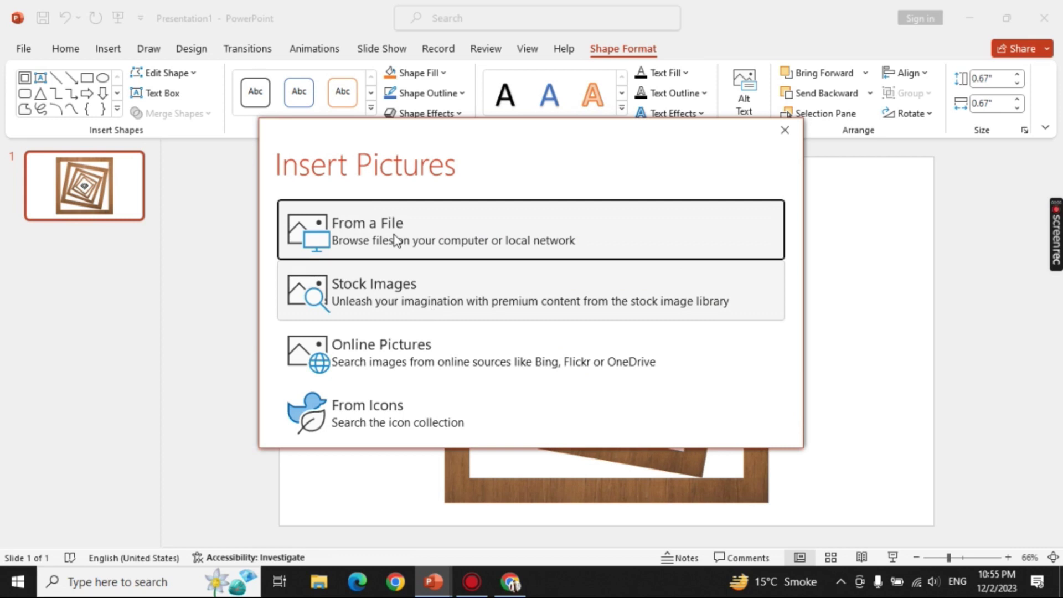
pyautogui.click(354, 238)
pyautogui.doubleClick(234, 121)
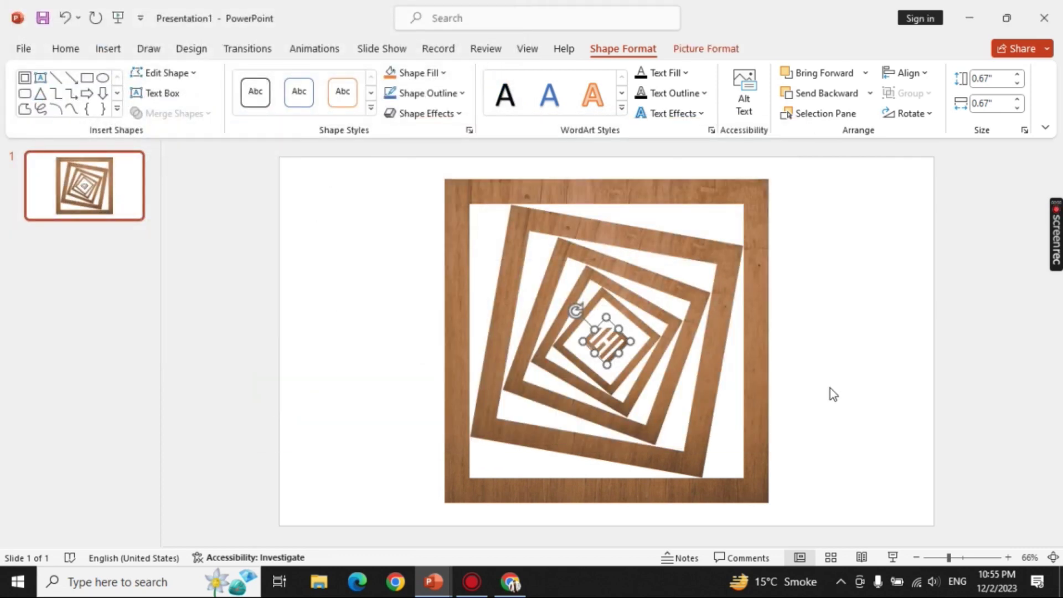
pyautogui.click(978, 374)
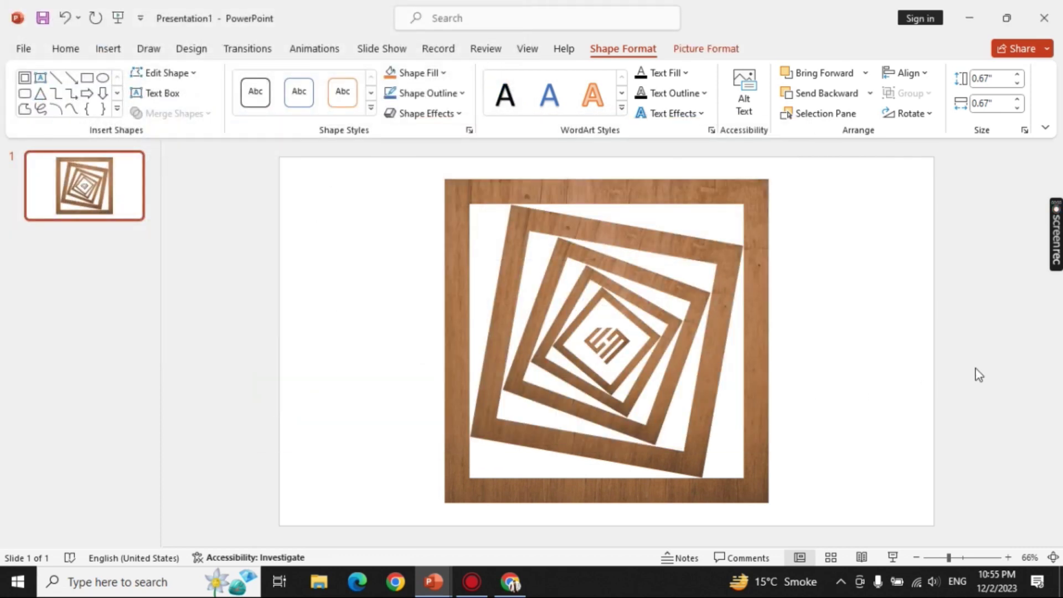
pyautogui.click(756, 411)
# Step: Select all five wood frames and apply the seventh bevel preset from Shape Effects
pyautogui.keyDown('shift'); pyautogui.click(712, 371); pyautogui.keyUp('shift')
pyautogui.keyDown('shift'); pyautogui.click(676, 355); pyautogui.keyUp('shift')
pyautogui.keyDown('shift'); pyautogui.click(660, 349); pyautogui.keyUp('shift')
pyautogui.keyDown('shift'); pyautogui.click(649, 350); pyautogui.keyUp('shift')
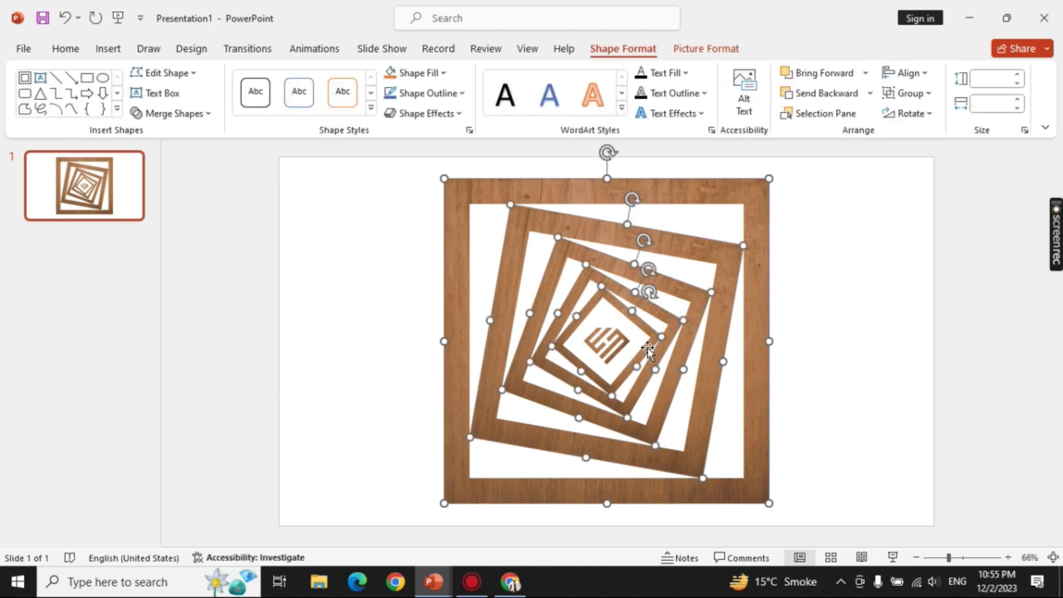
pyautogui.click(437, 74)
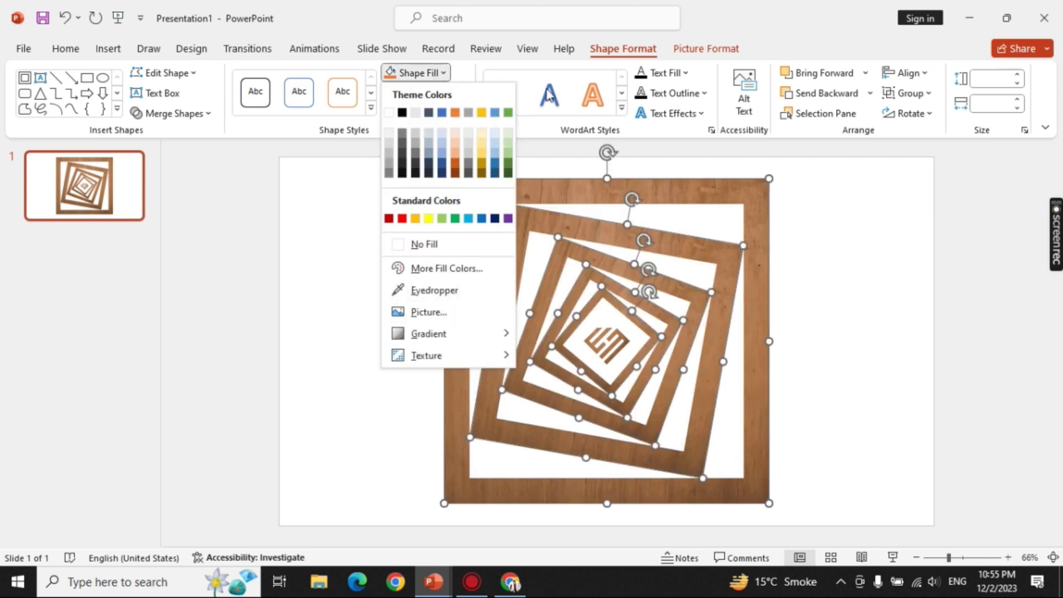
pyautogui.click(474, 69)
pyautogui.click(459, 115)
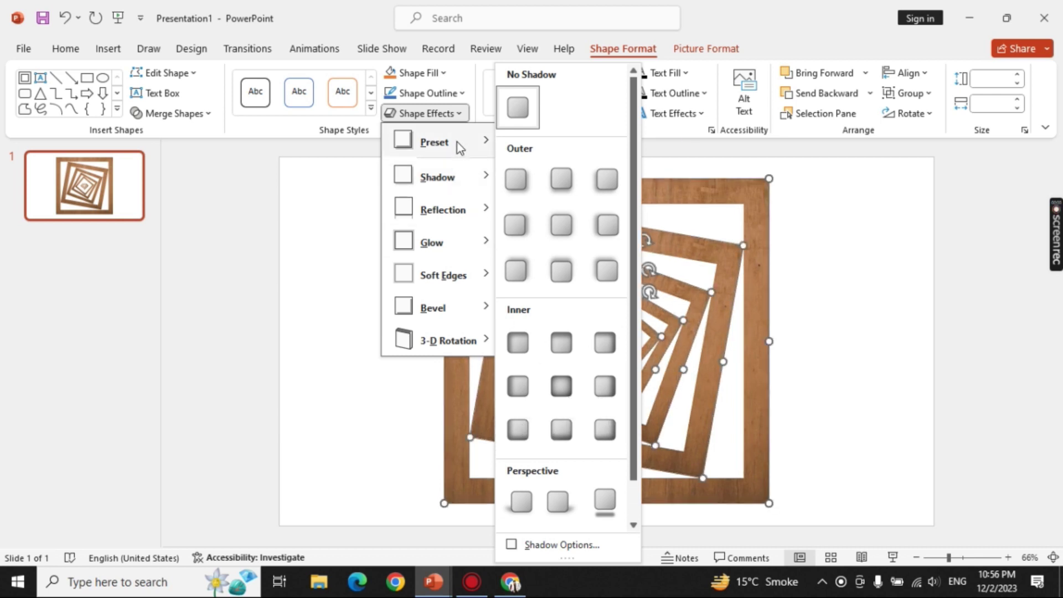
pyautogui.moveTo(435, 141)
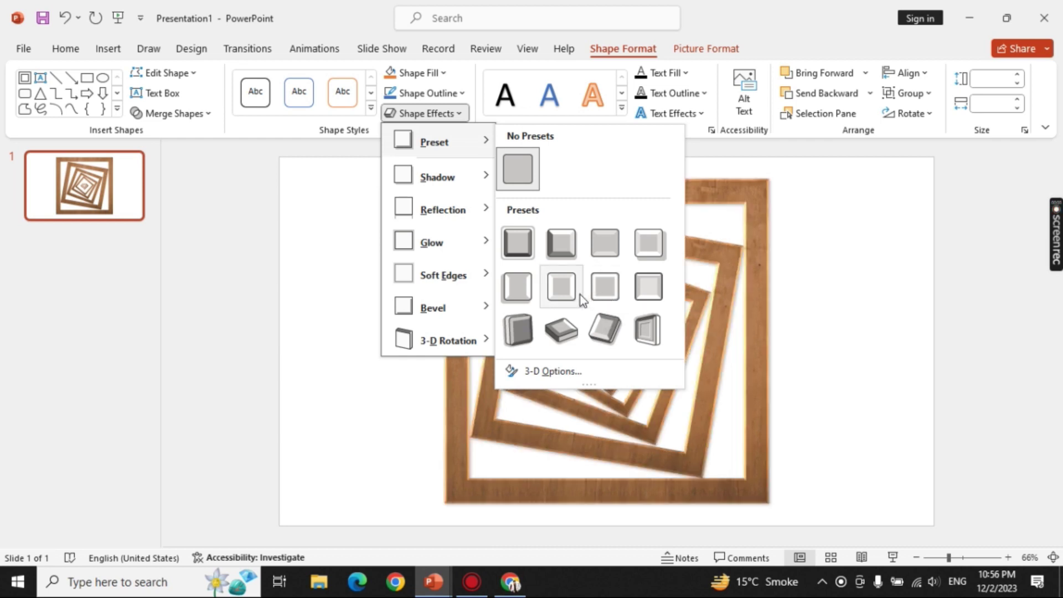
pyautogui.click(603, 299)
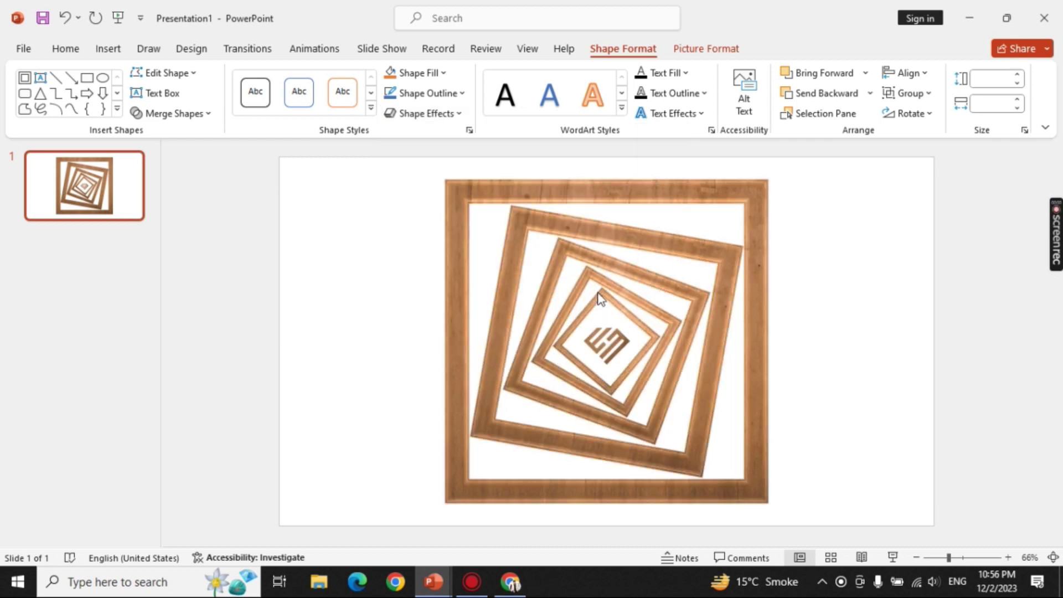
pyautogui.click(979, 337)
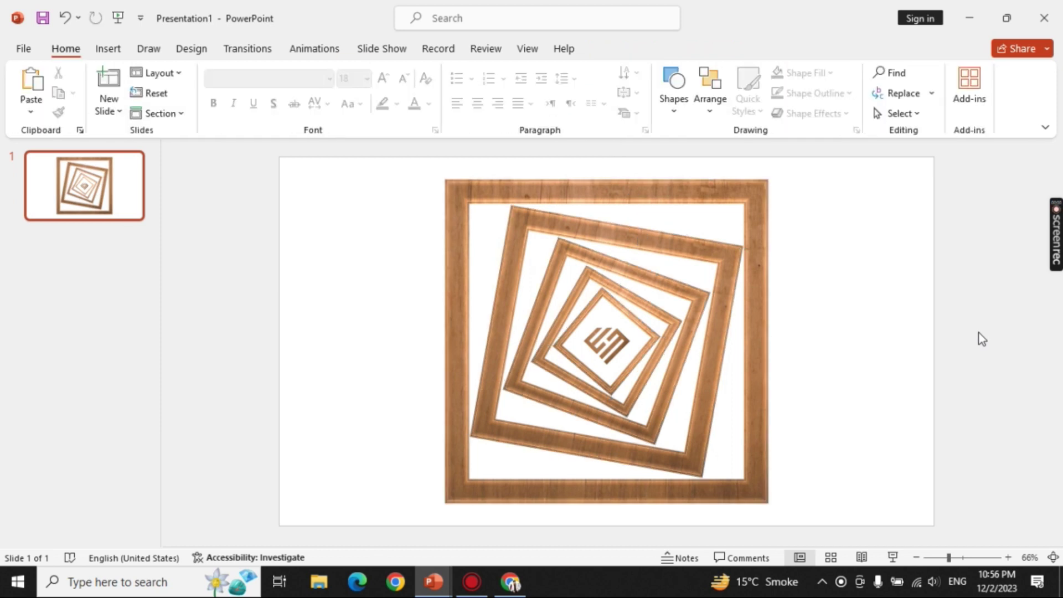
# Step: Set the slide background to a very light grey through Format Background
pyautogui.rightClick(857, 292)
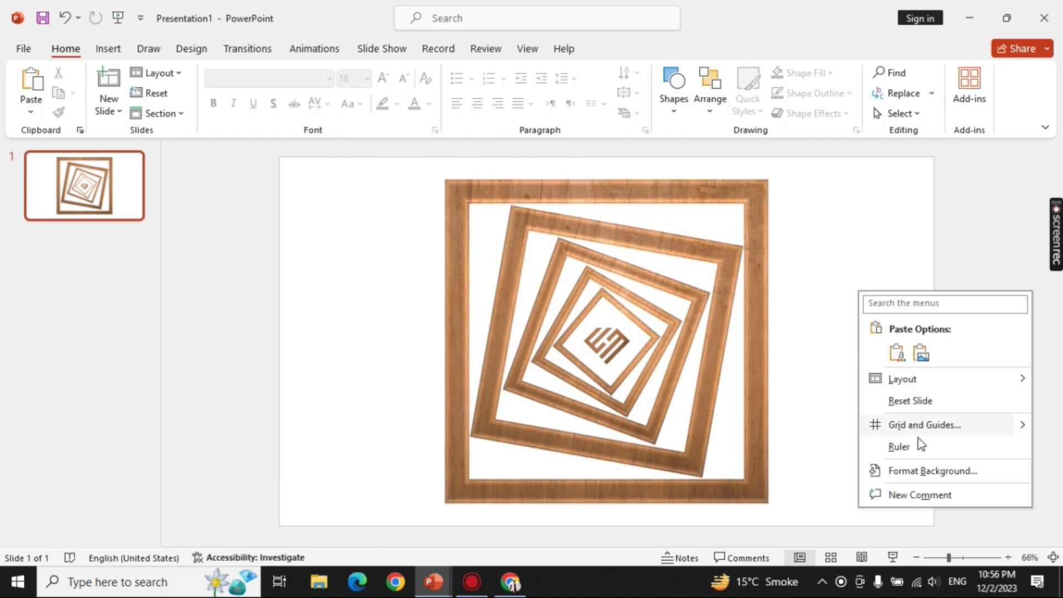
pyautogui.click(930, 470)
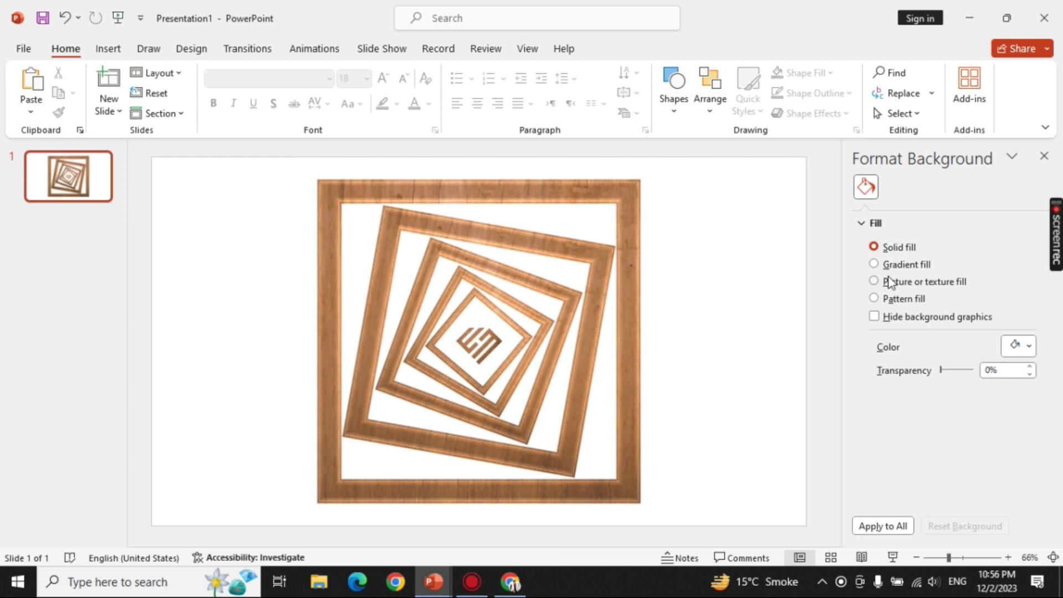
pyautogui.click(1021, 348)
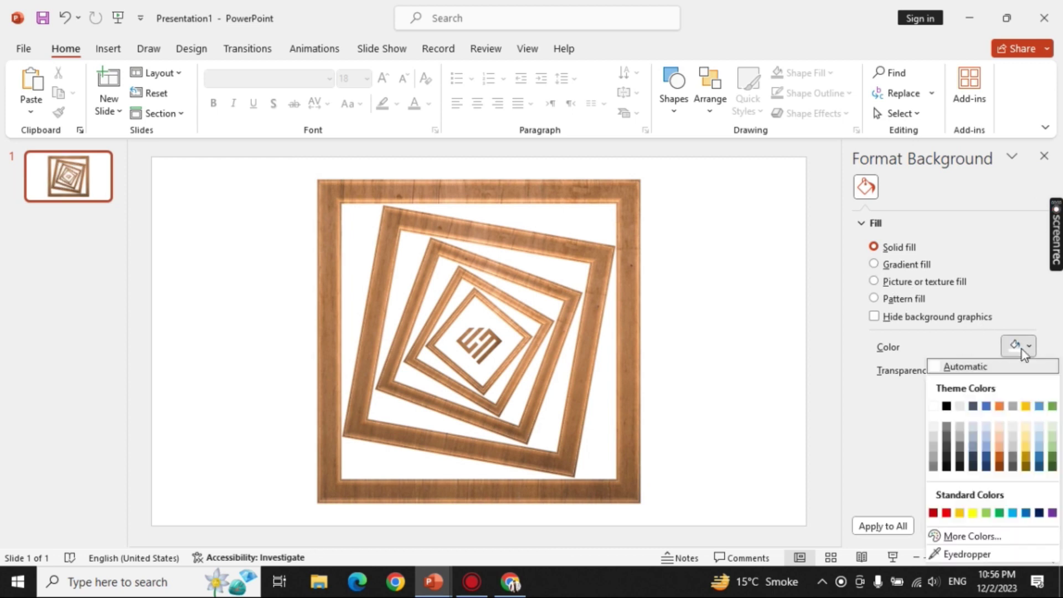
pyautogui.click(959, 428)
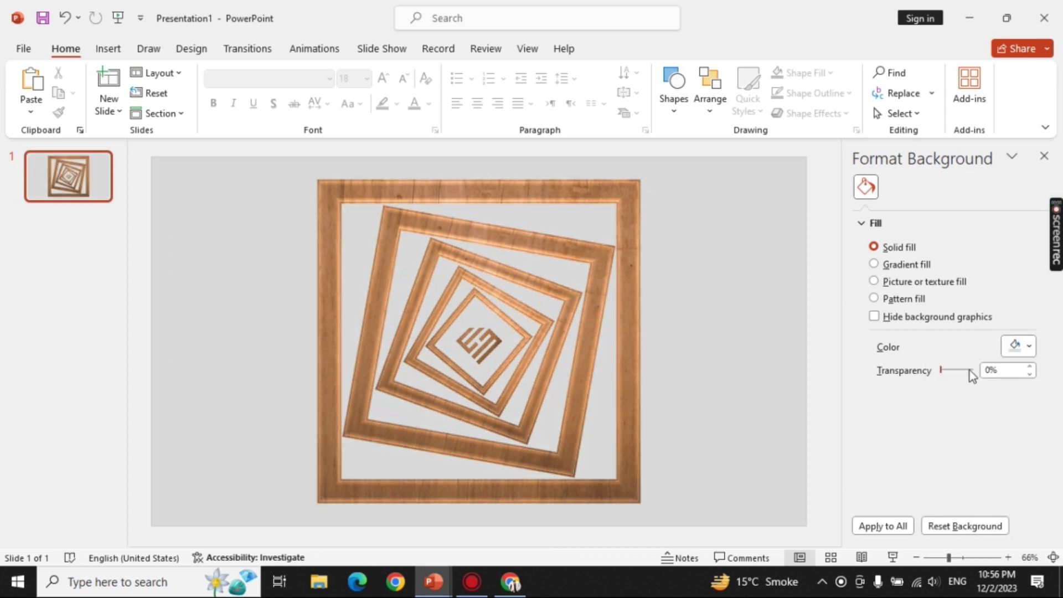
pyautogui.click(1022, 347)
pyautogui.click(939, 433)
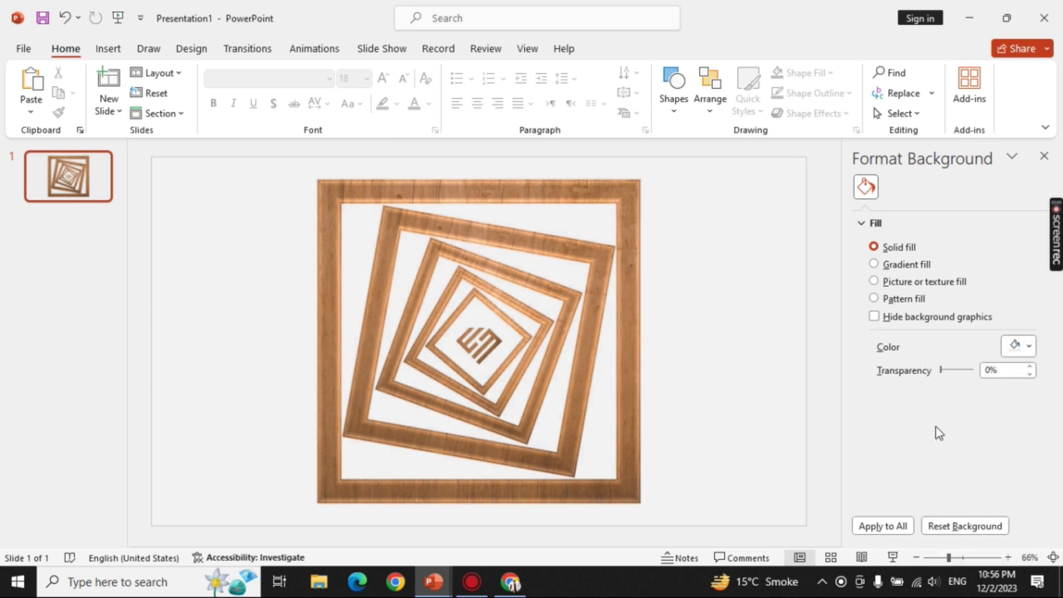
pyautogui.click(1044, 157)
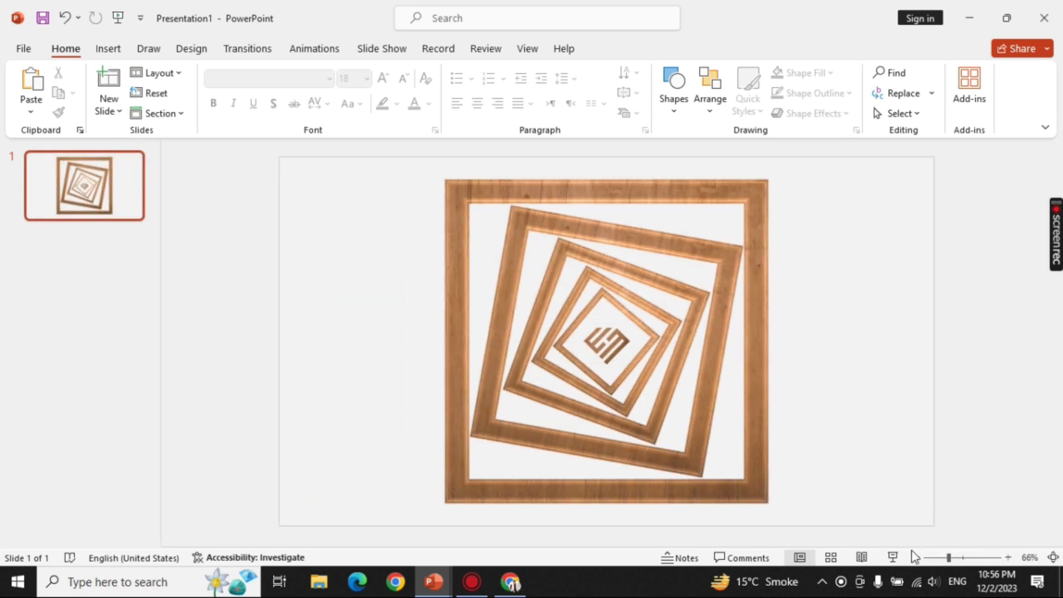
pyautogui.click(893, 556)
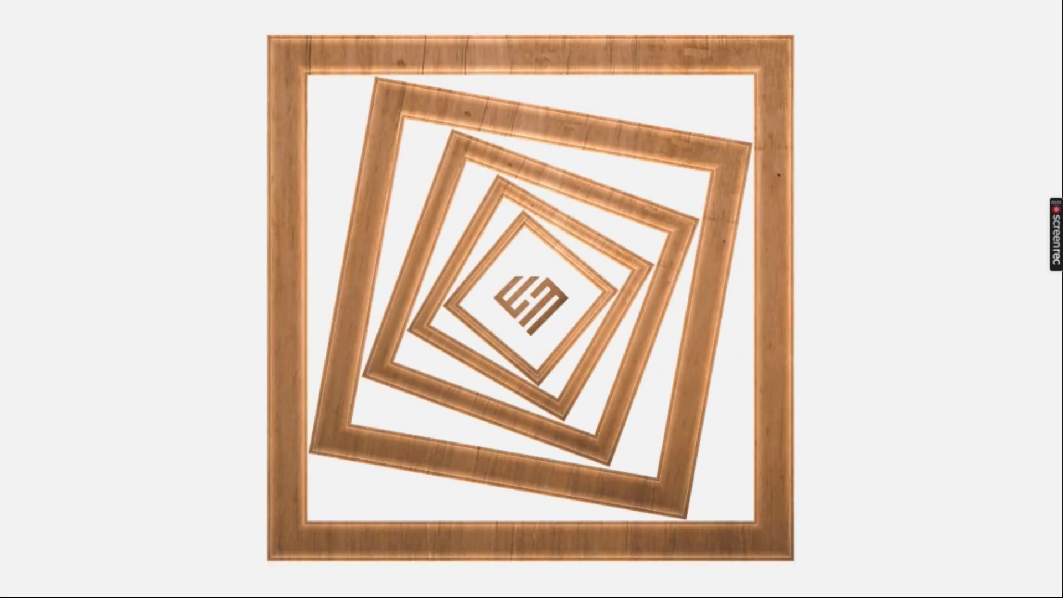
# Step: Exit the full-screen slide show with Esc
pyautogui.press('Escape')
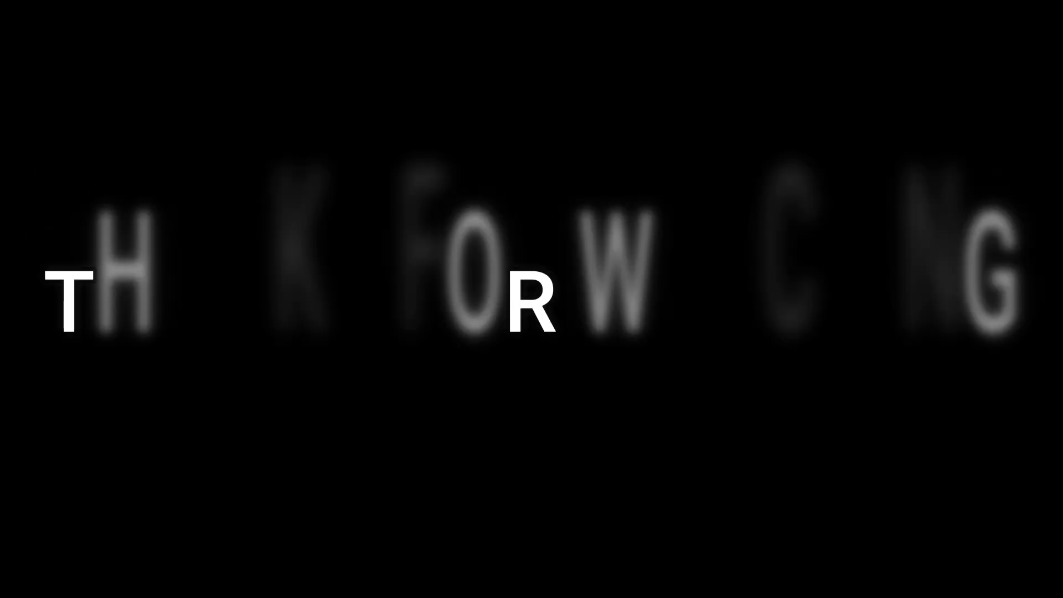